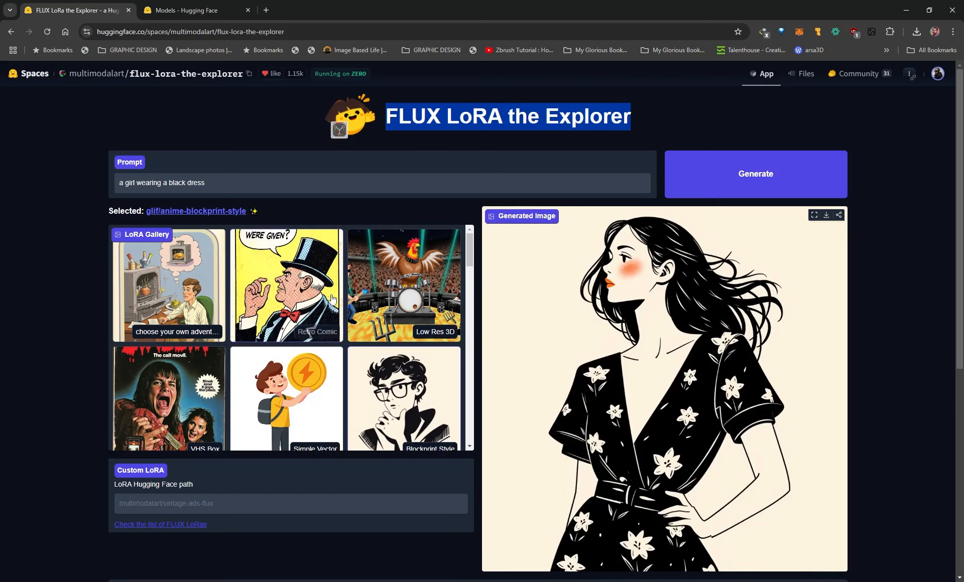
Look over the LoRA gallery, the example prompt, the page address and the account menu
scroll(349, 342, down, 1)
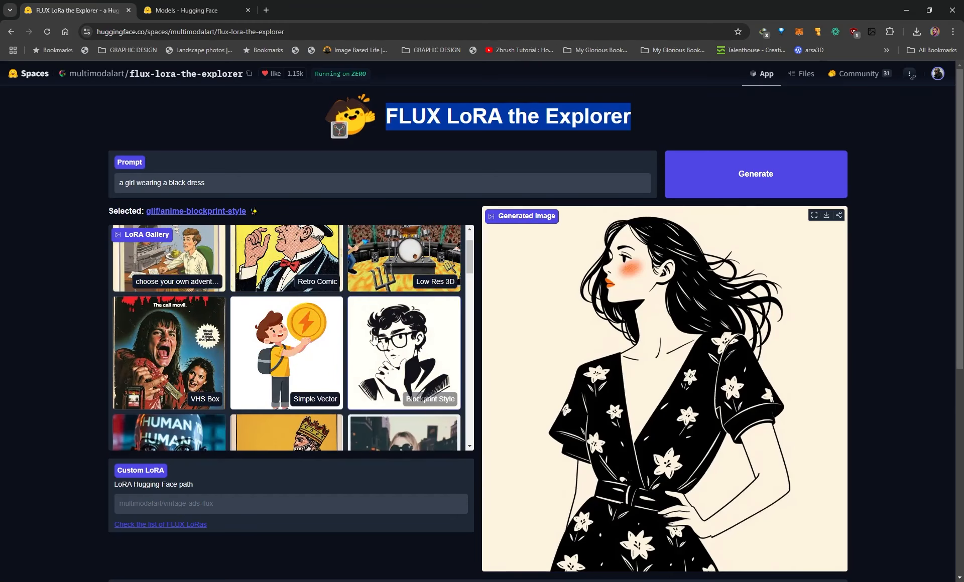
scroll(385, 345, down, 1)
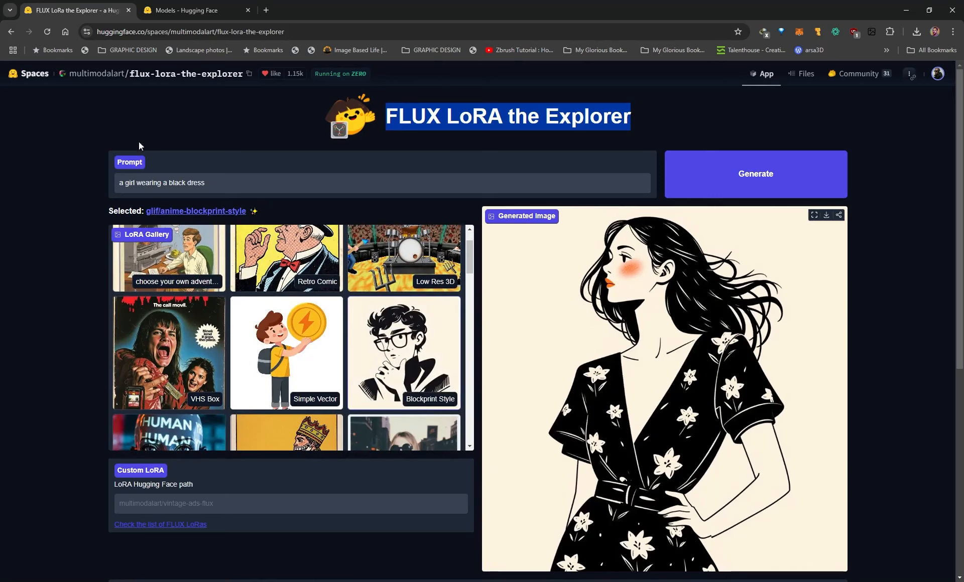
drag(215, 187, 94, 189)
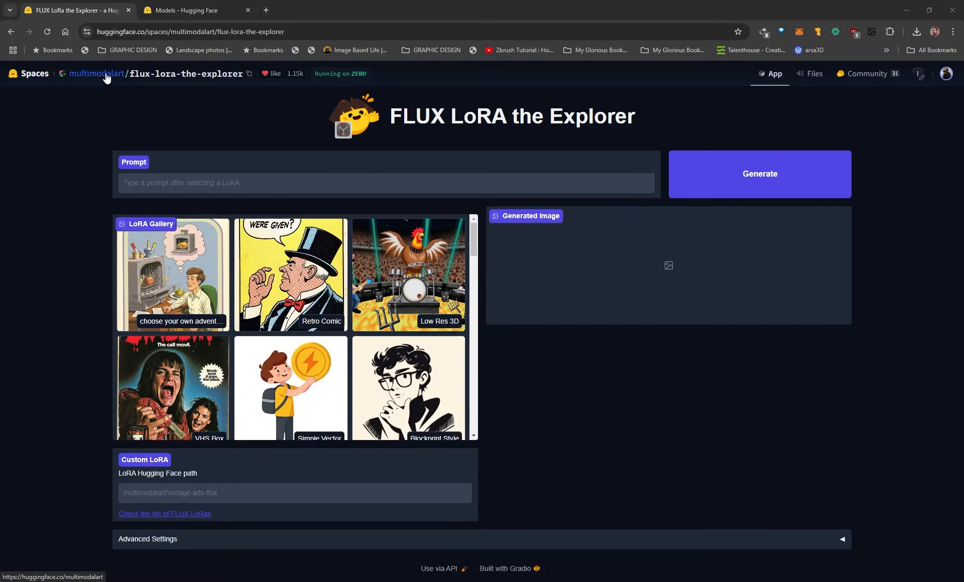
click(298, 33)
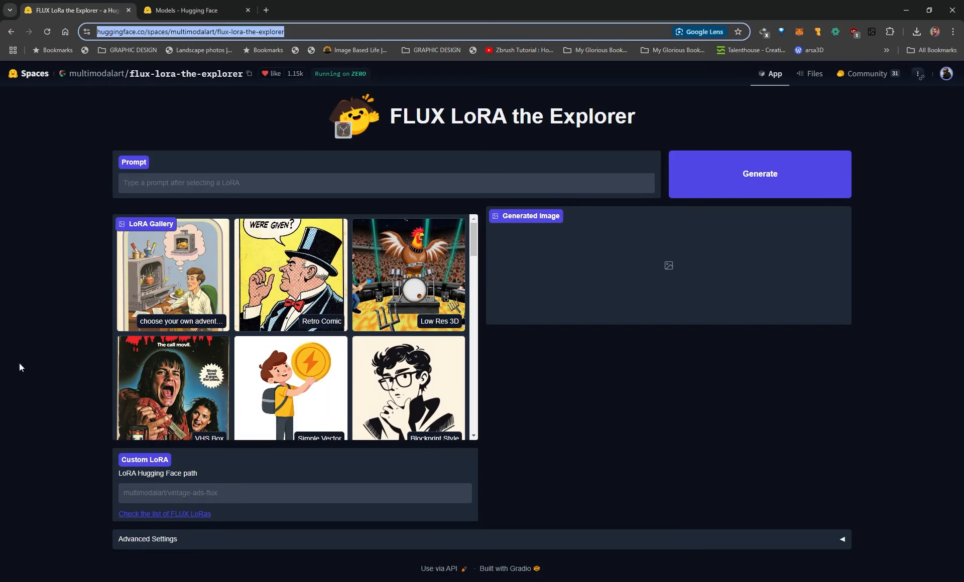
click(945, 75)
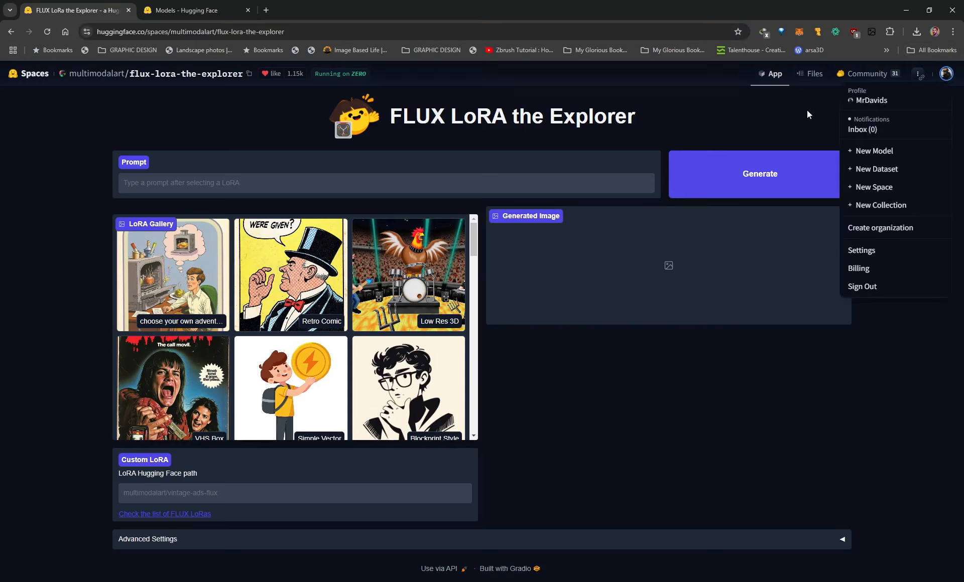
click(715, 129)
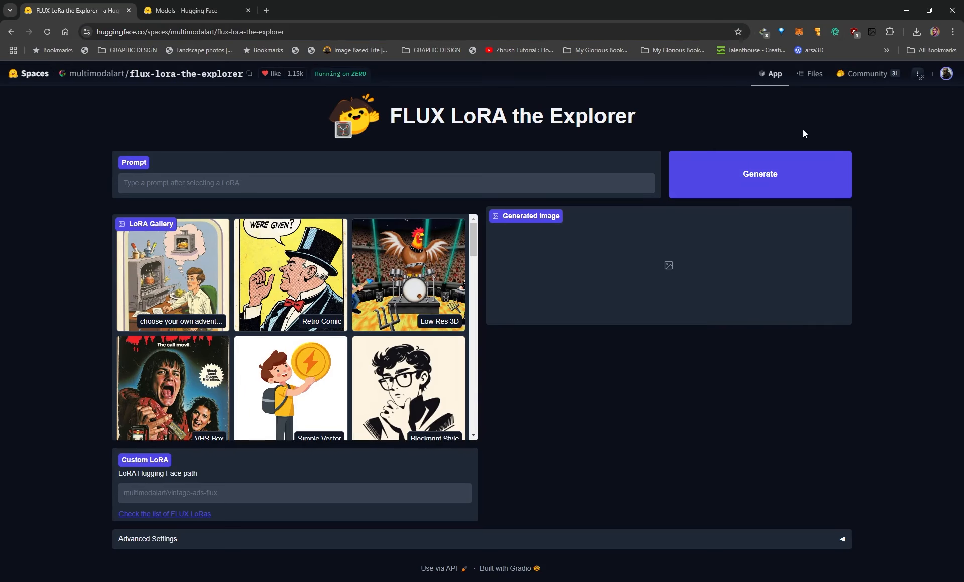
click(945, 76)
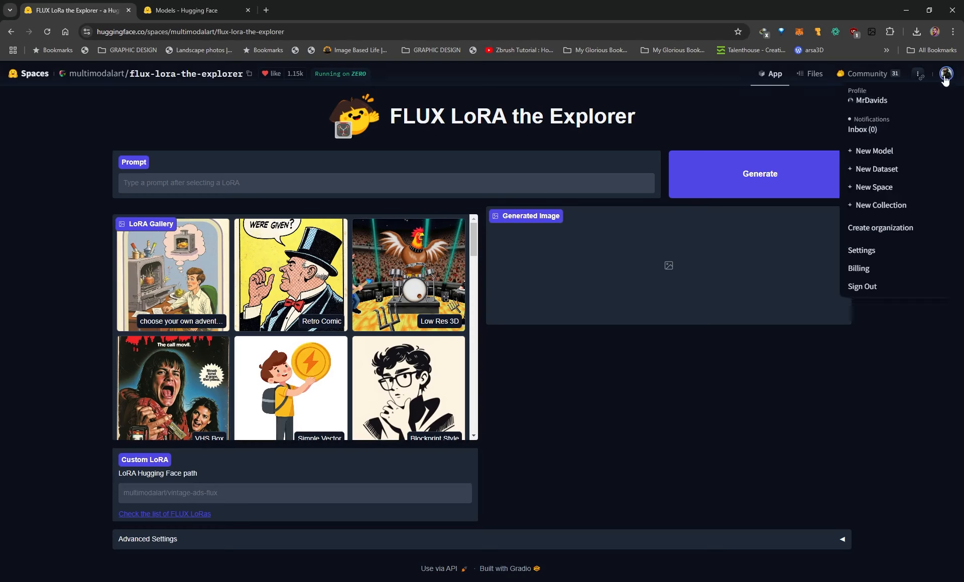
click(738, 409)
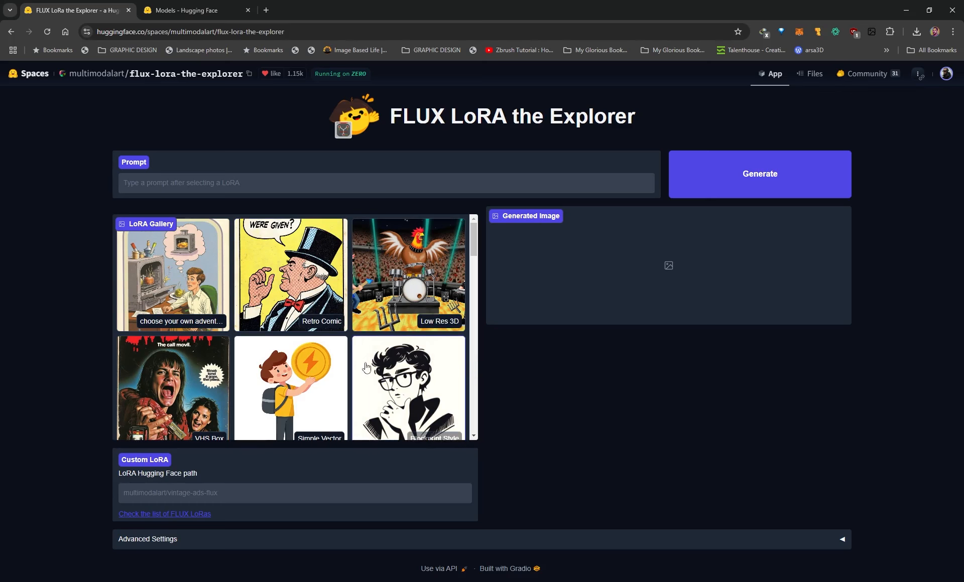
Browse the LoRA gallery and select the Polaroid Style LoRA
scroll(362, 366, down, 1)
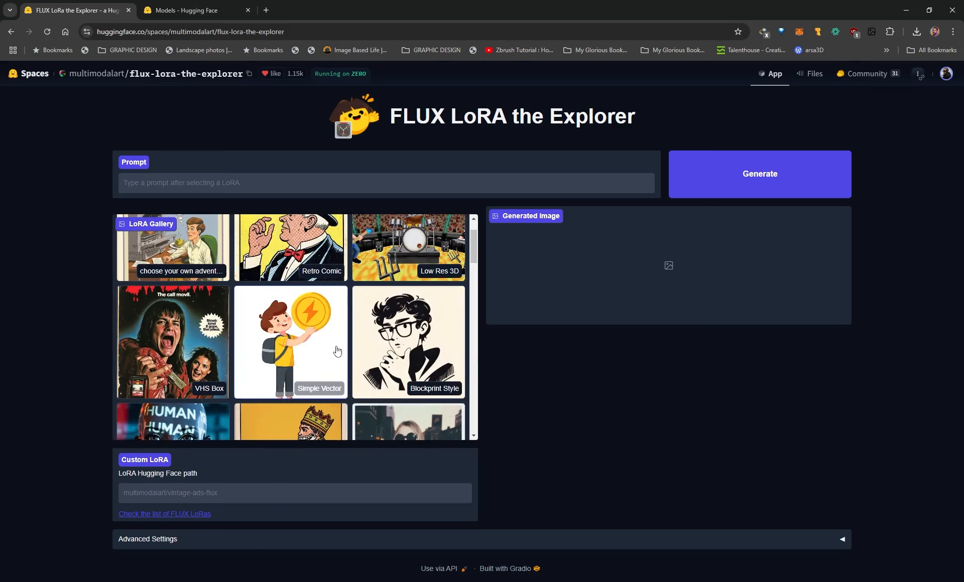
scroll(341, 344, down, 1)
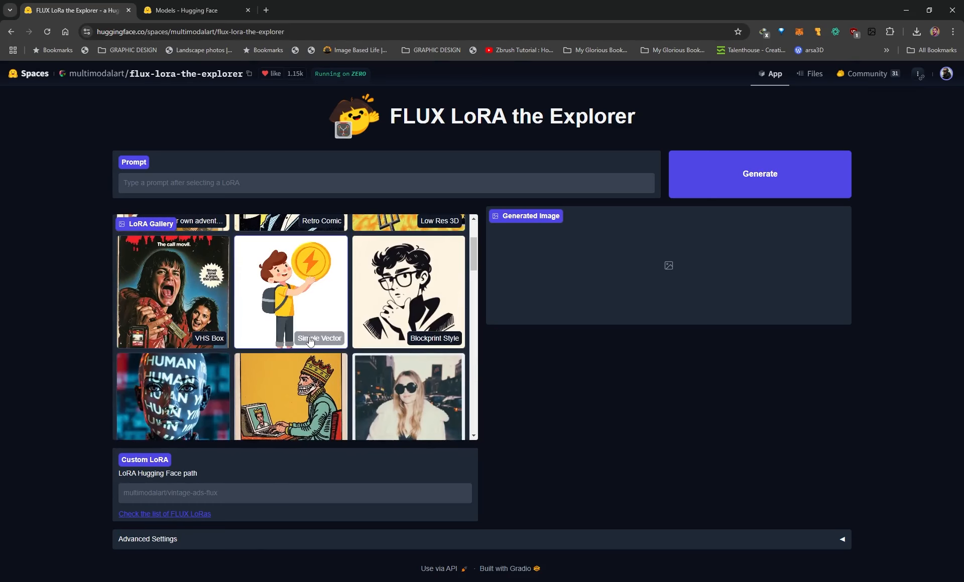
scroll(317, 328, up, 1)
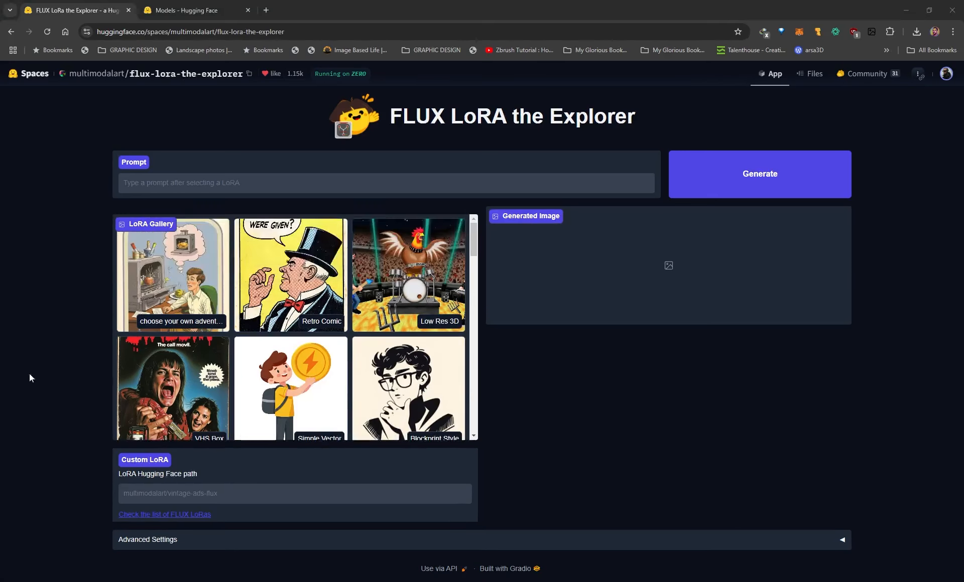
scroll(364, 307, down, 3)
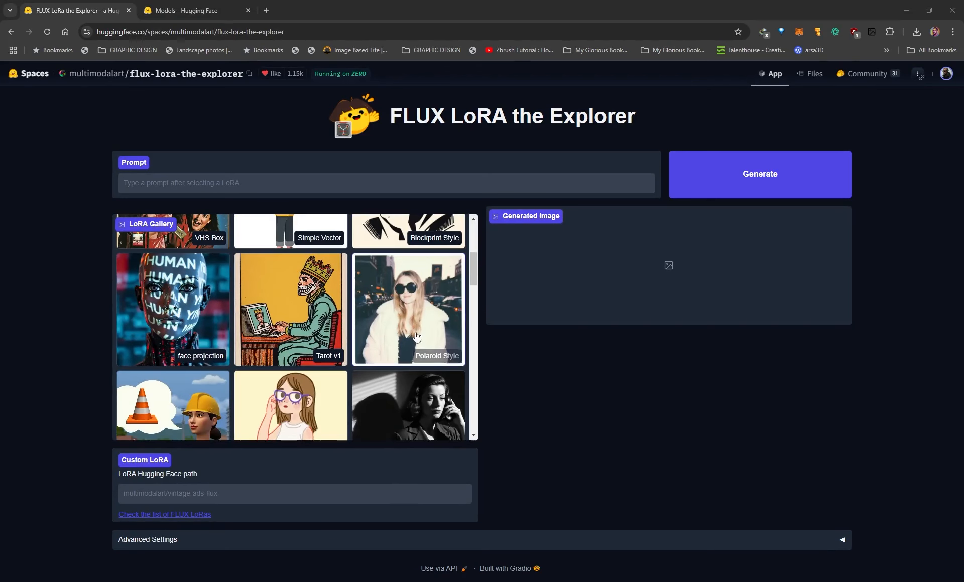
click(420, 323)
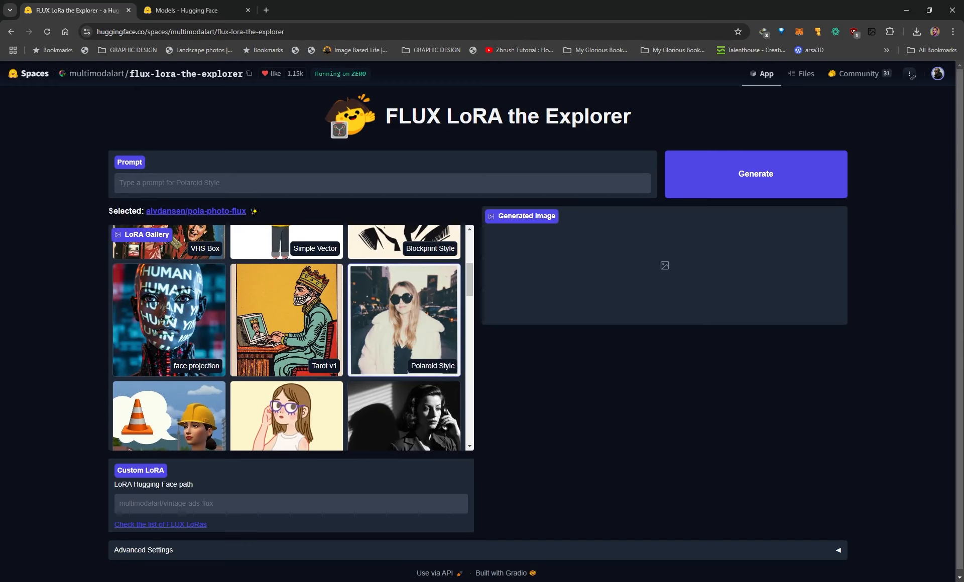
Enter the prompt "Spiderman eating a slice of pizza in new york city." for the selected LoRA and generate the image
drag(108, 214, 261, 215)
click(97, 192)
click(156, 182)
text(S)
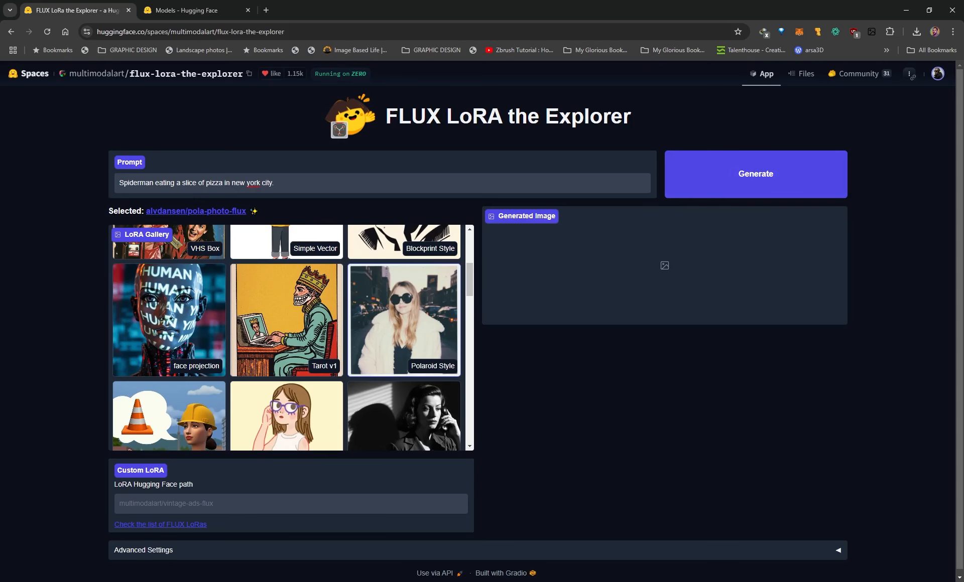
key(Return)
scroll(612, 377, down, 1)
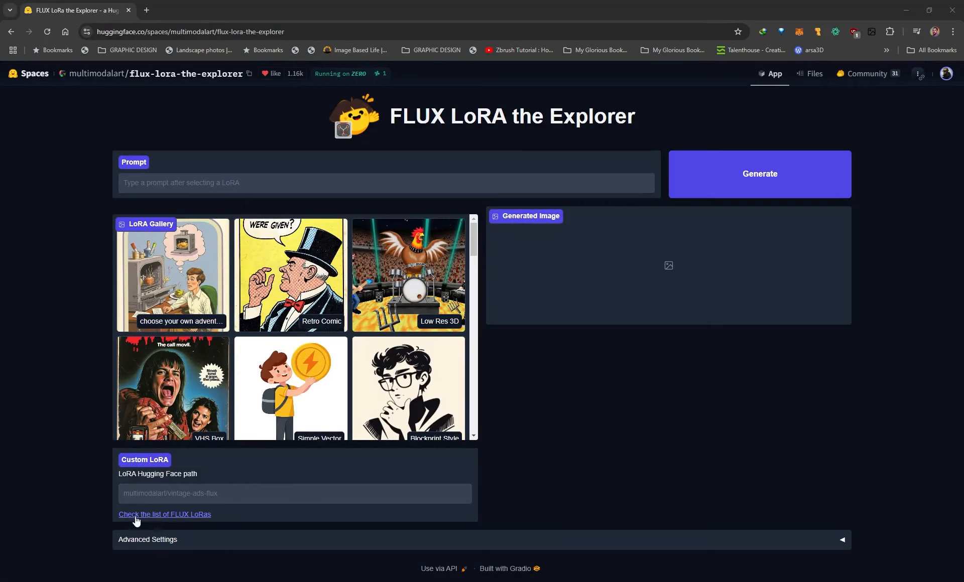
Open the list of FLUX LoRAs and filter the models by the name "anime"
click(177, 514)
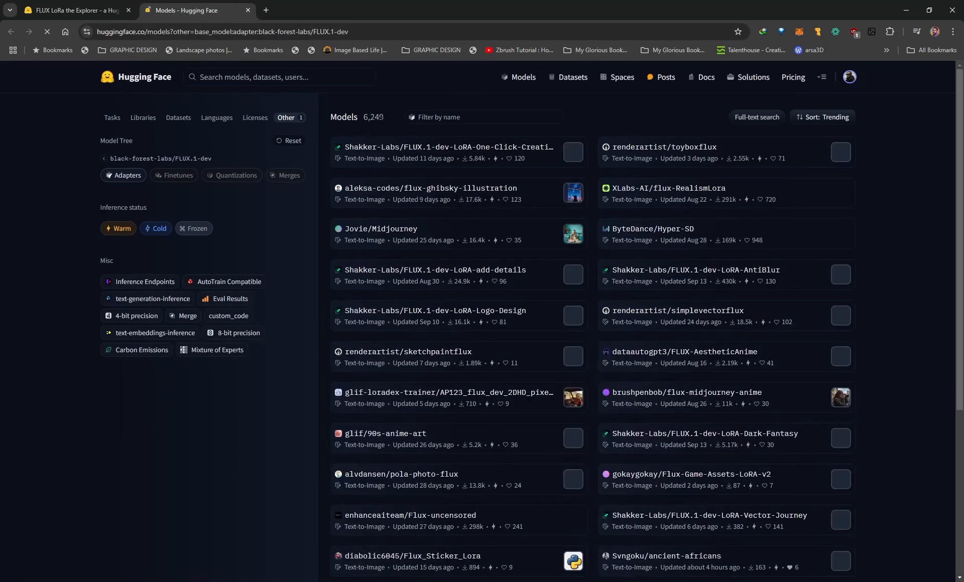
drag(364, 117, 384, 117)
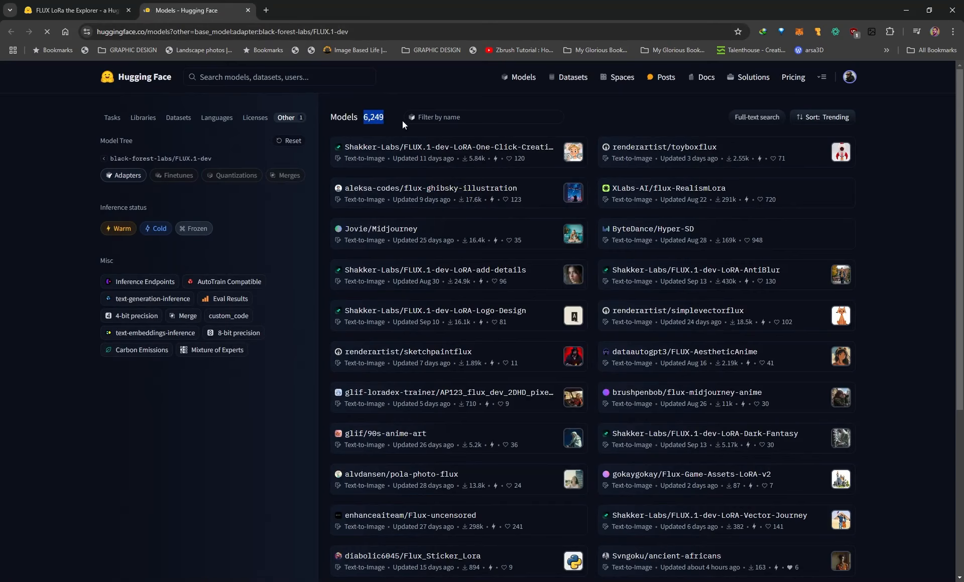
click(435, 117)
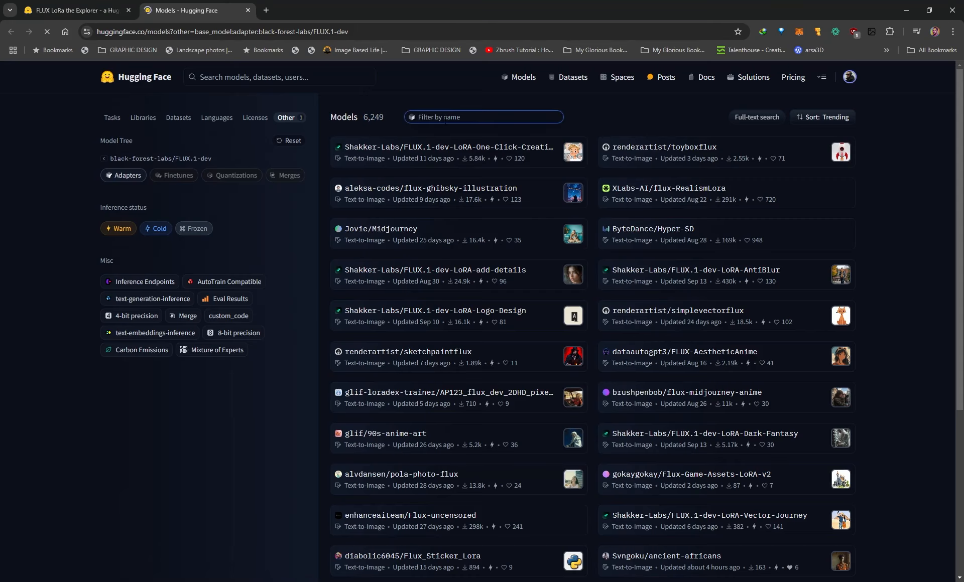
text(anime)
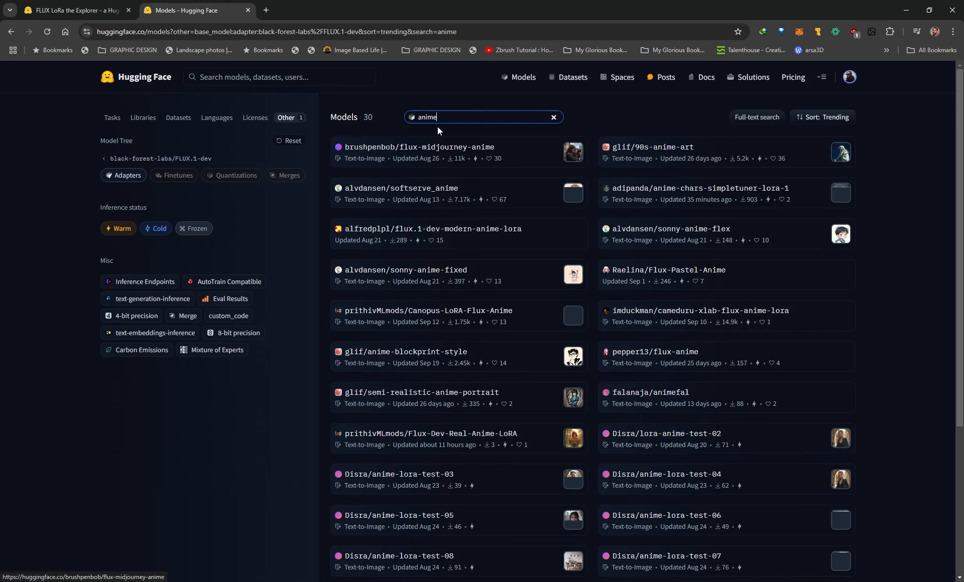
Open the brushpenbob/flux-midjourney-anime model page, look over its samples and copy the model's path
click(412, 149)
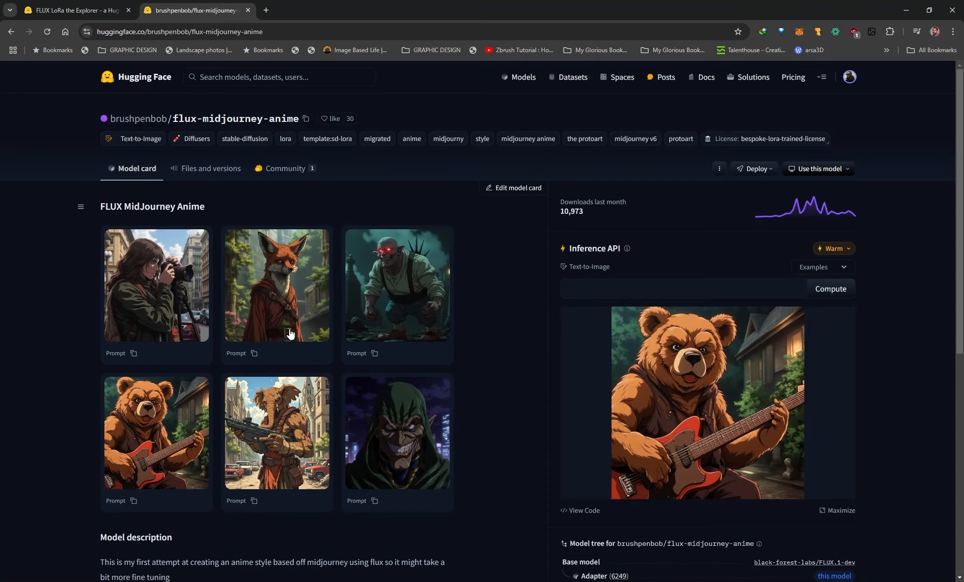
scroll(281, 339, down, 1)
scroll(241, 349, up, 1)
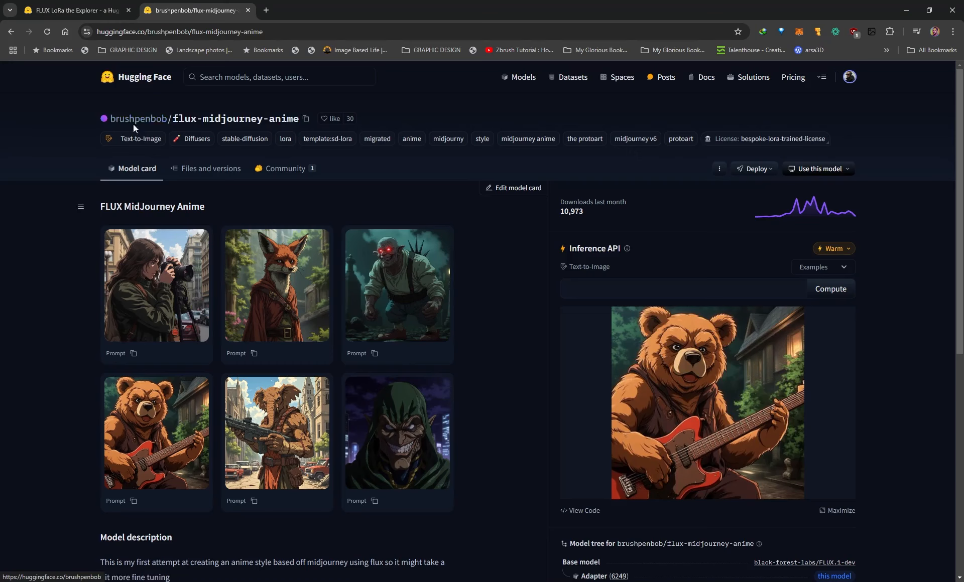
click(306, 121)
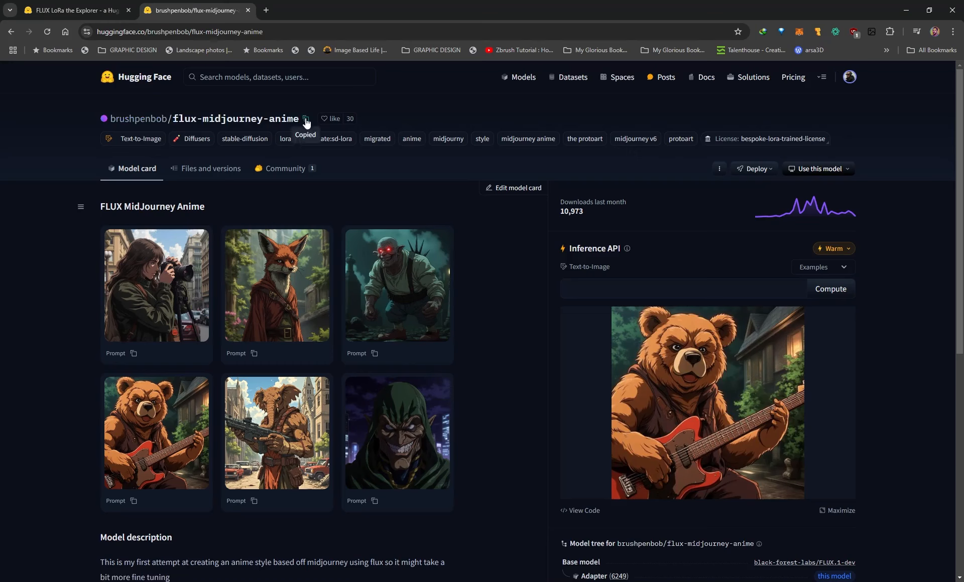
Return to FLUX LoRA the Explorer, load brushpenbob/flux-midjourney-anime as the custom LoRA and check its trigger word
click(89, 13)
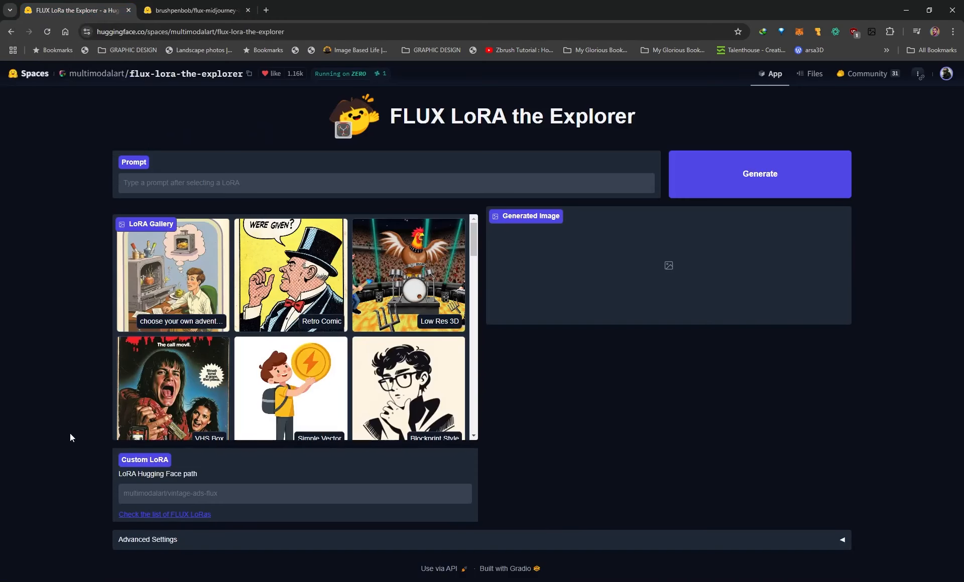
click(155, 494)
right_click(154, 493)
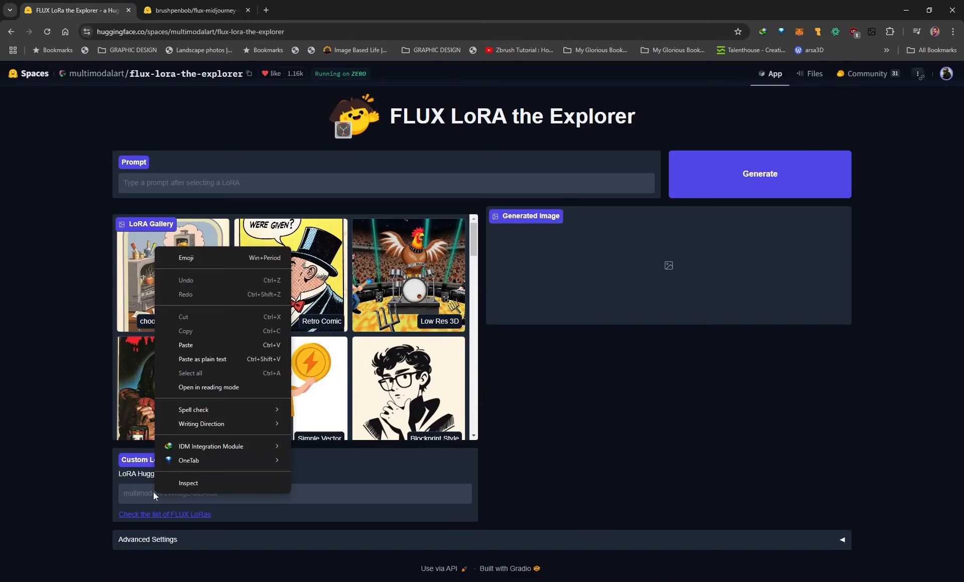
click(196, 340)
scroll(71, 408, down, 3)
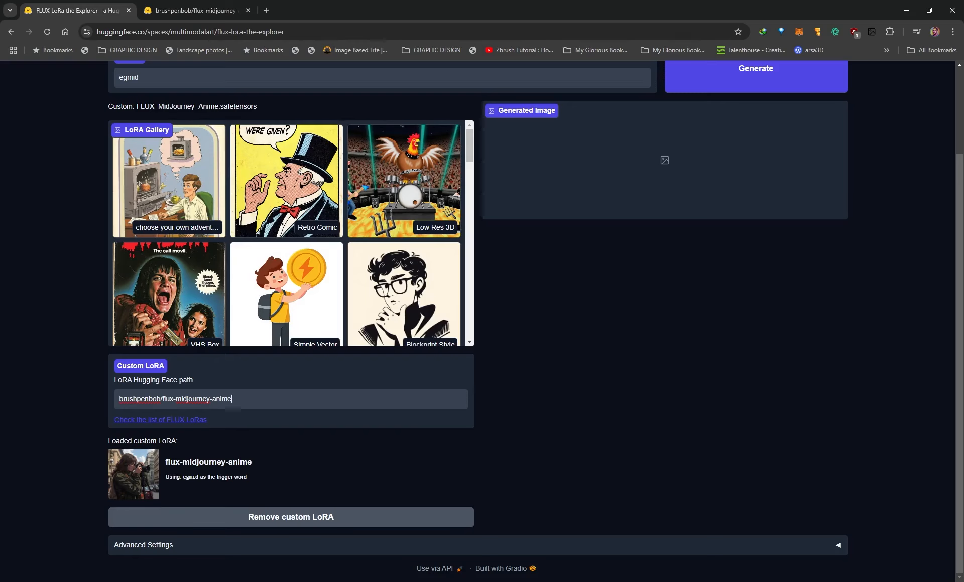
drag(167, 477, 258, 478)
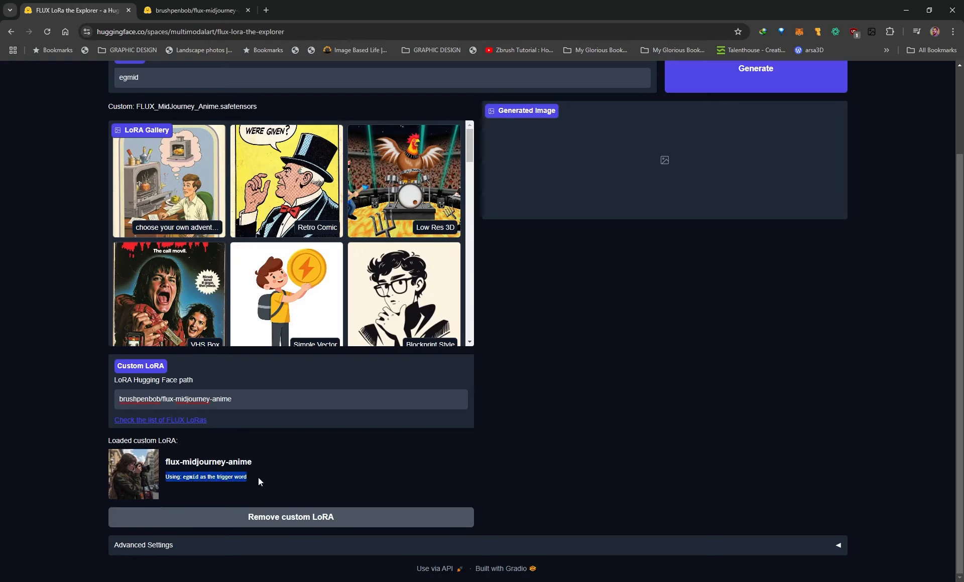
click(184, 478)
drag(186, 476, 196, 476)
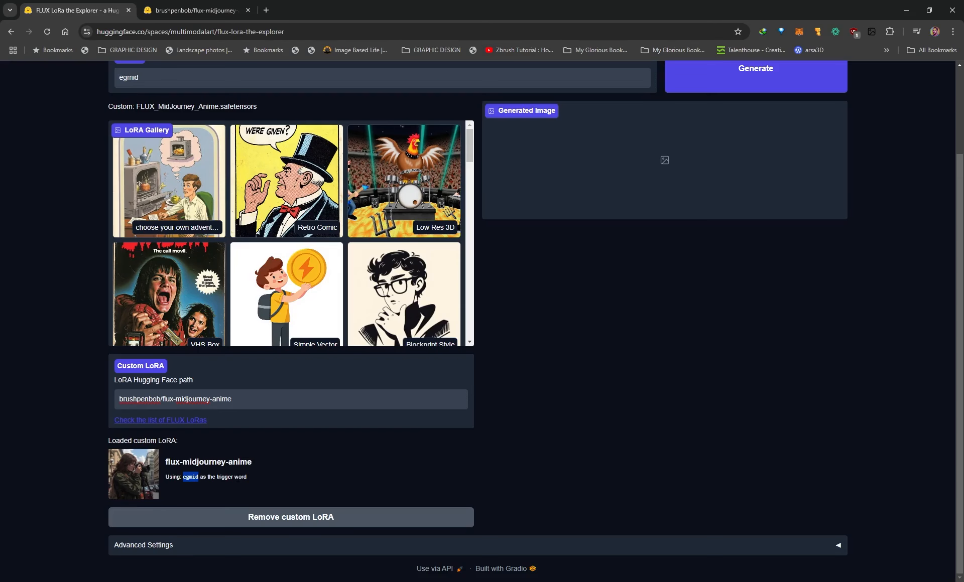
Add "A woman in a black dress holding a cat," before the trigger word egmid in the prompt and generate the image
scroll(306, 475, up, 2)
scroll(228, 510, down, 2)
scroll(151, 191, up, 2)
click(175, 177)
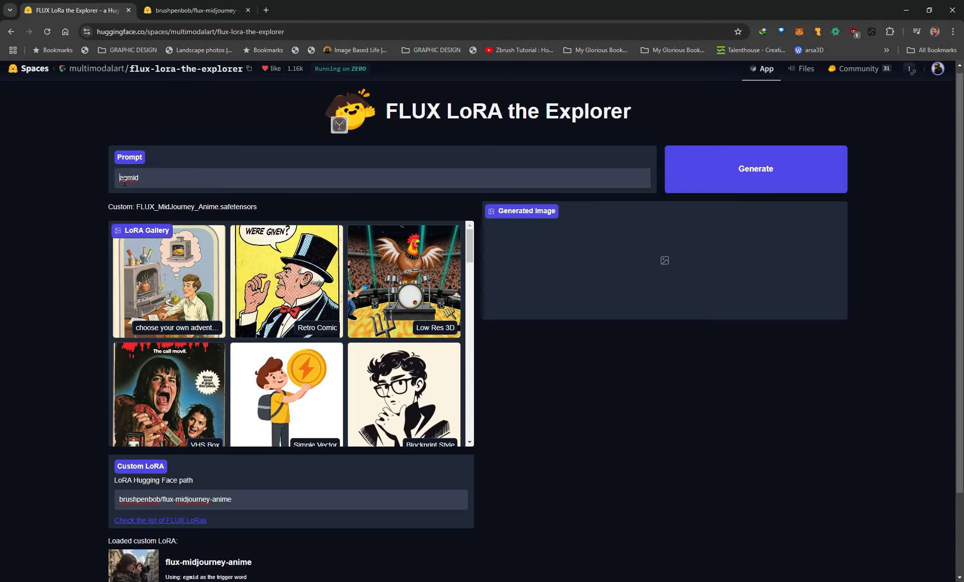
text(A woman in a black dress holding a cat,)
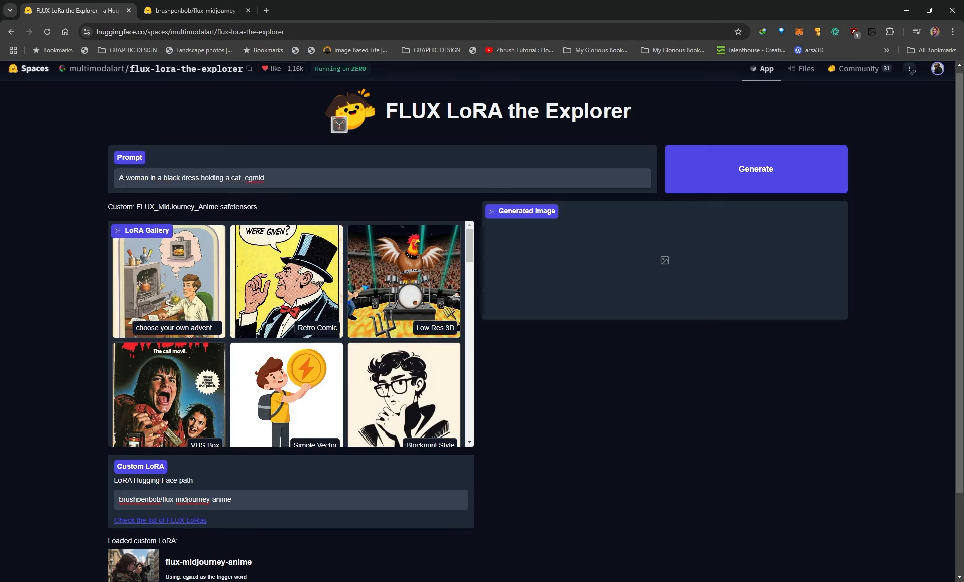
click(260, 182)
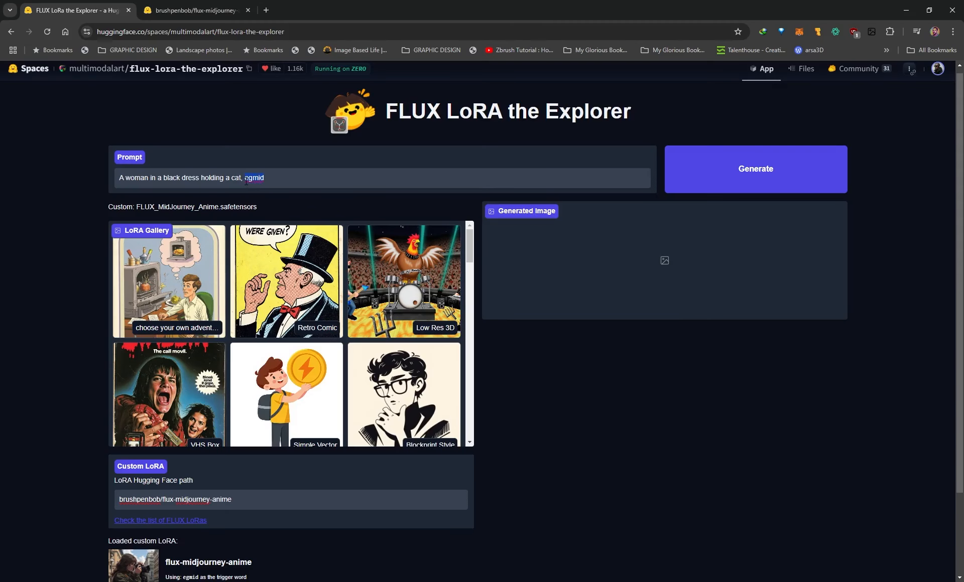
scroll(523, 499, down, 2)
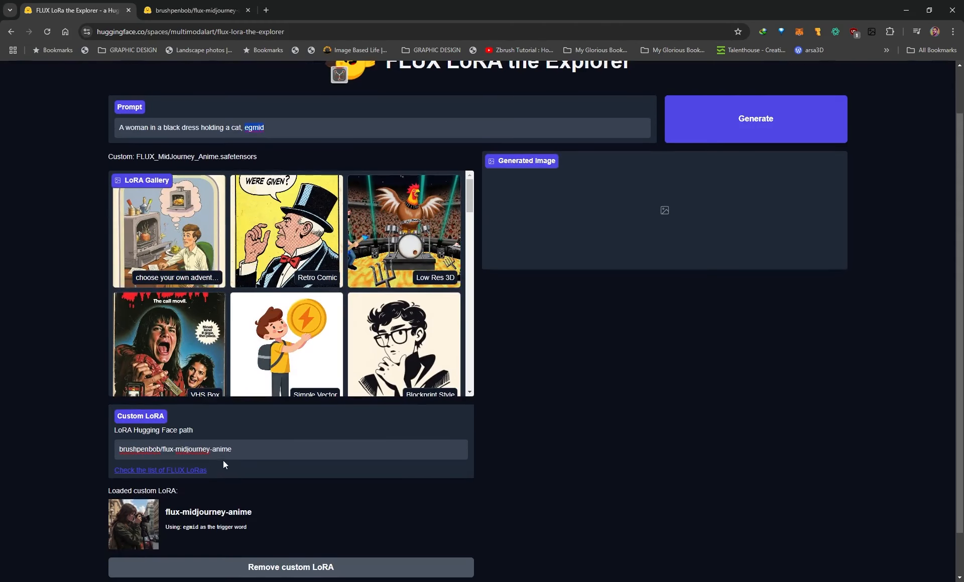
scroll(504, 268, up, 1)
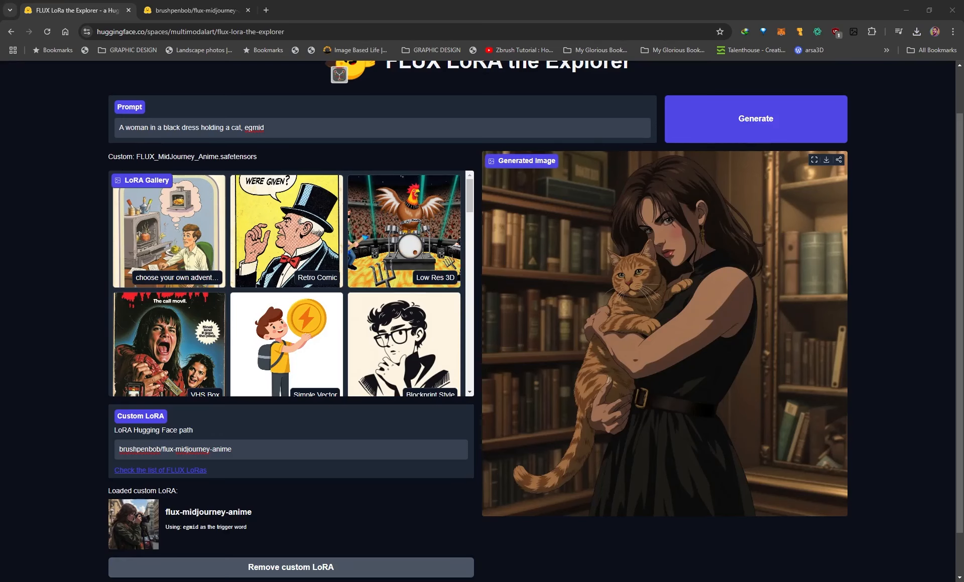
scroll(536, 319, down, 1)
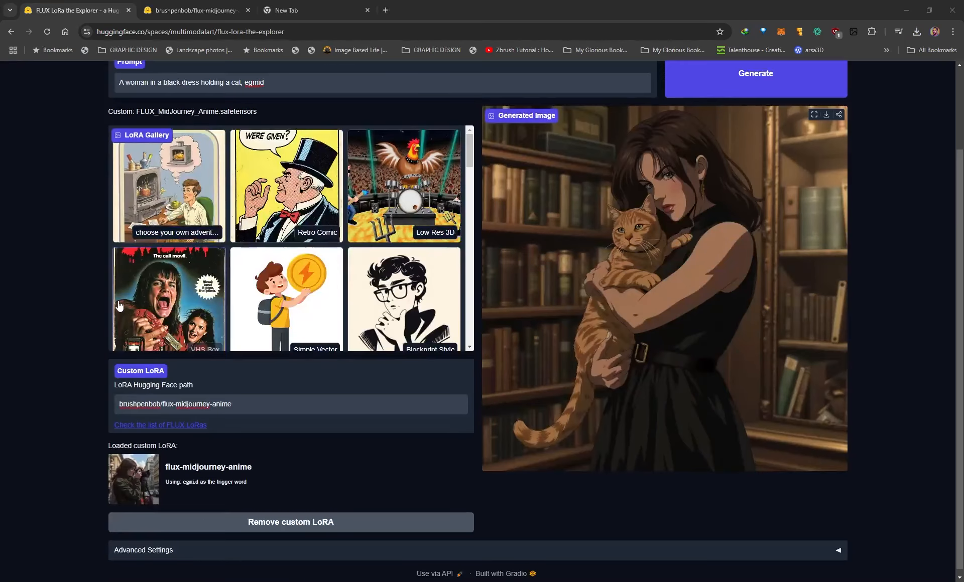
Open the list of FLUX LoRAs again and go to the glif/90s-anime-art model page
click(174, 426)
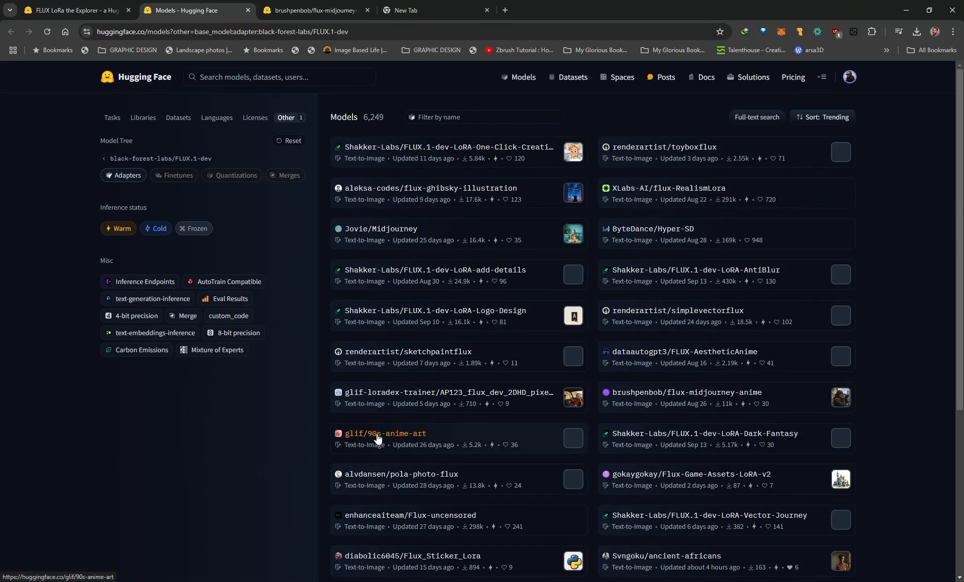
click(388, 439)
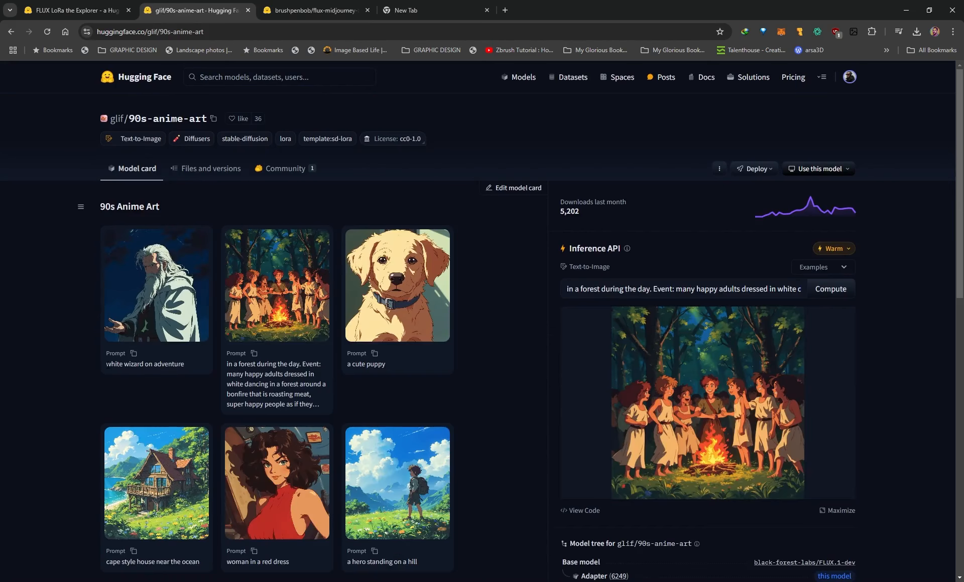
Look over the sample prompts on the glif/90s-anime-art page and copy the "a cute puppy" prompt
drag(107, 364, 191, 372)
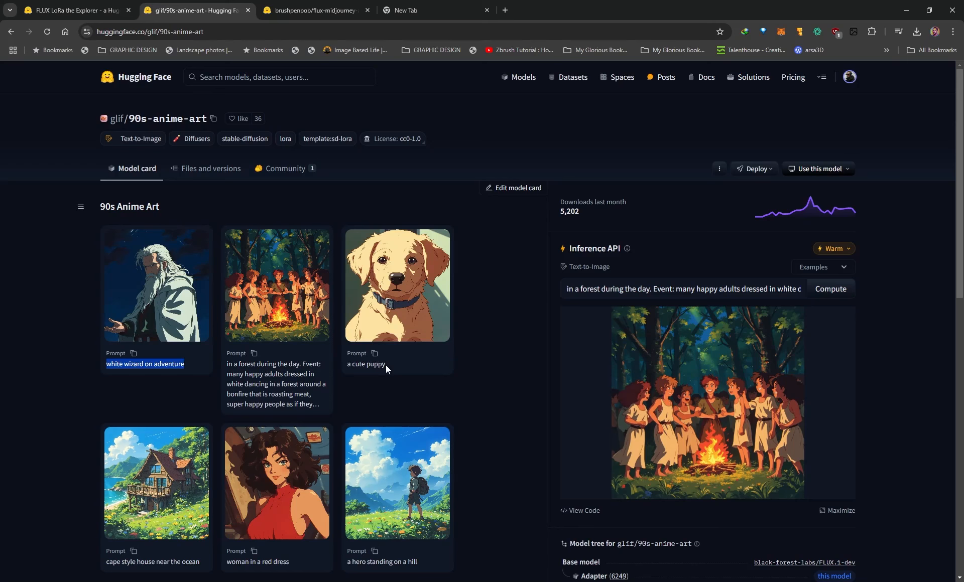
drag(385, 365, 346, 364)
scroll(224, 441, down, 1)
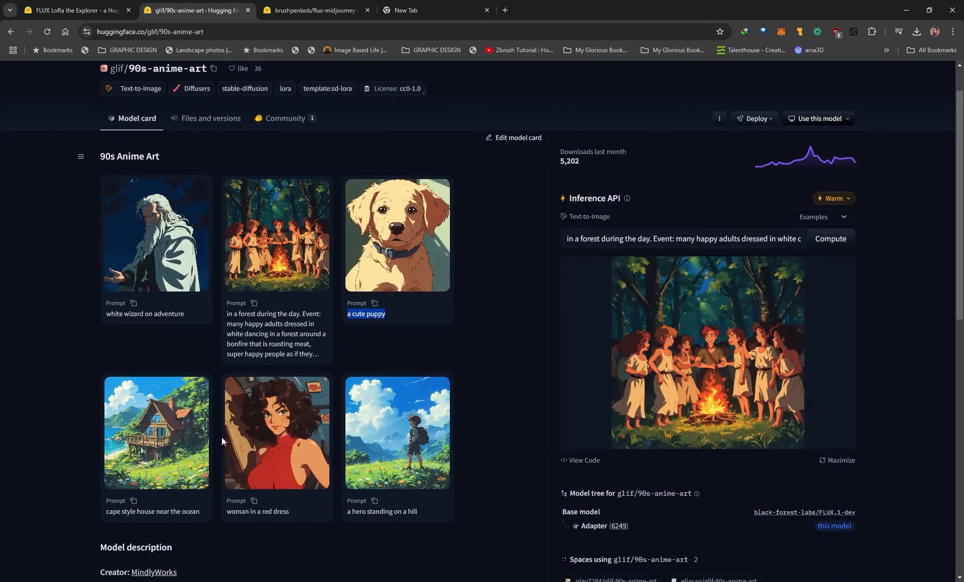
click(376, 304)
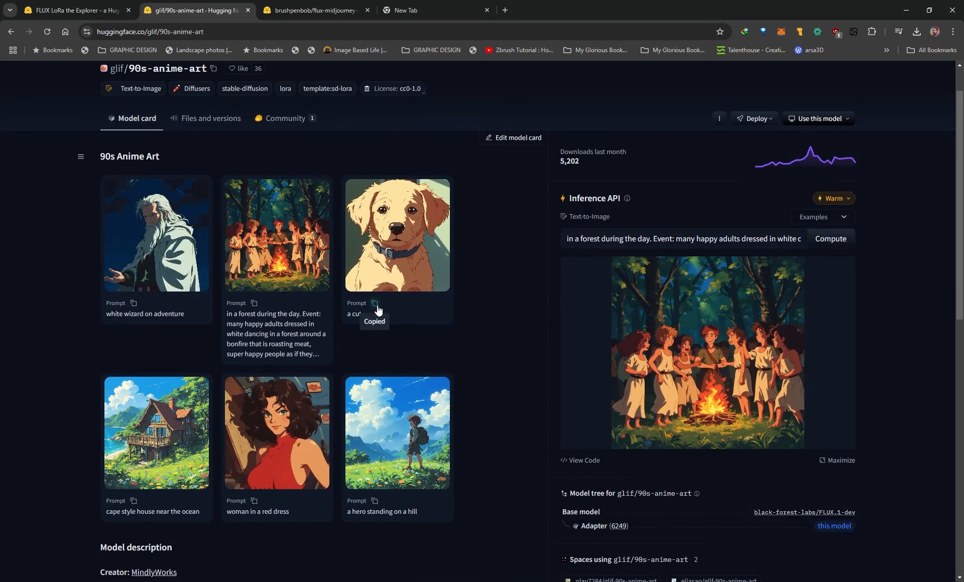
Compare the prompt in FLUX LoRA the Explorer with the sample prompts on the 90s-anime-art page, ending back in the Explorer
click(94, 11)
scroll(194, 174, up, 3)
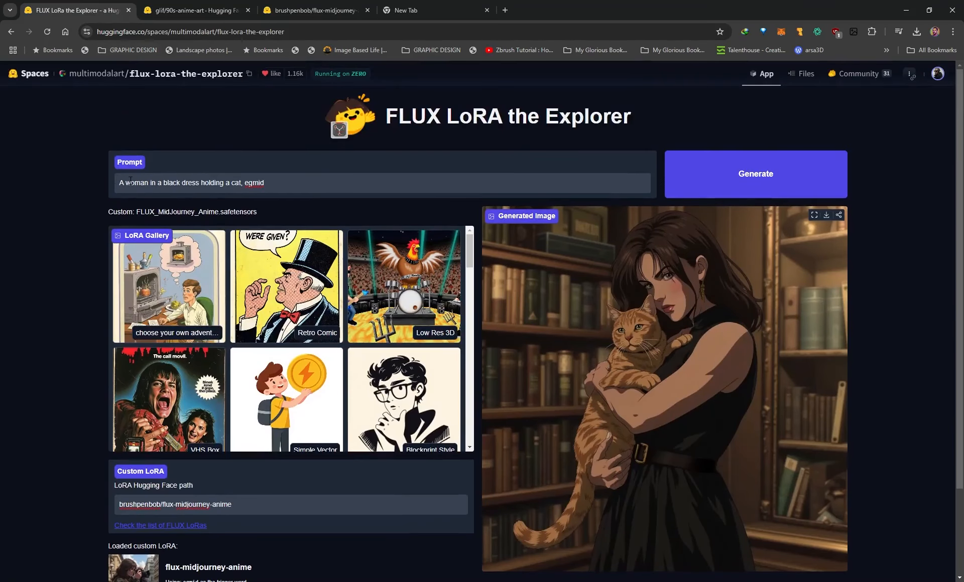
click(196, 10)
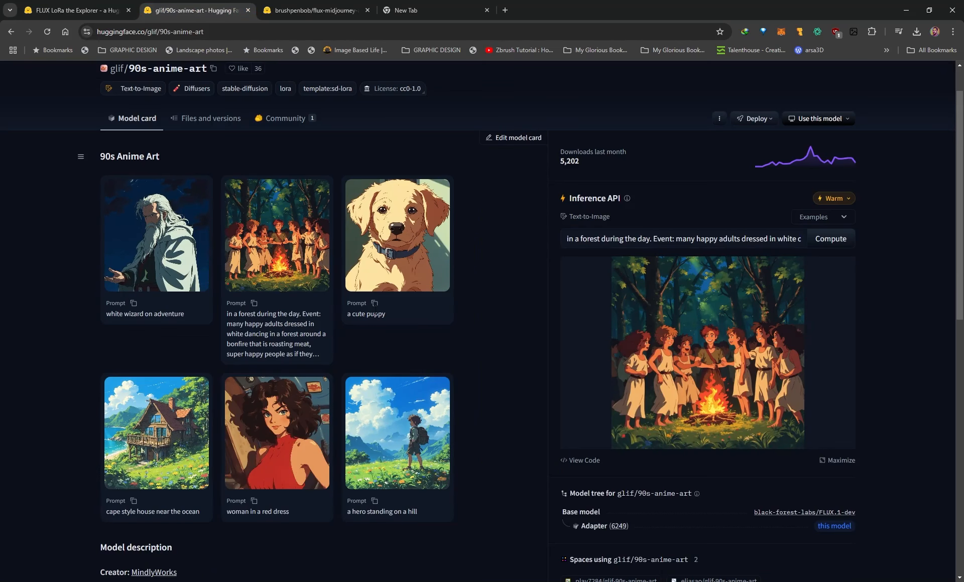
scroll(383, 372, down, 1)
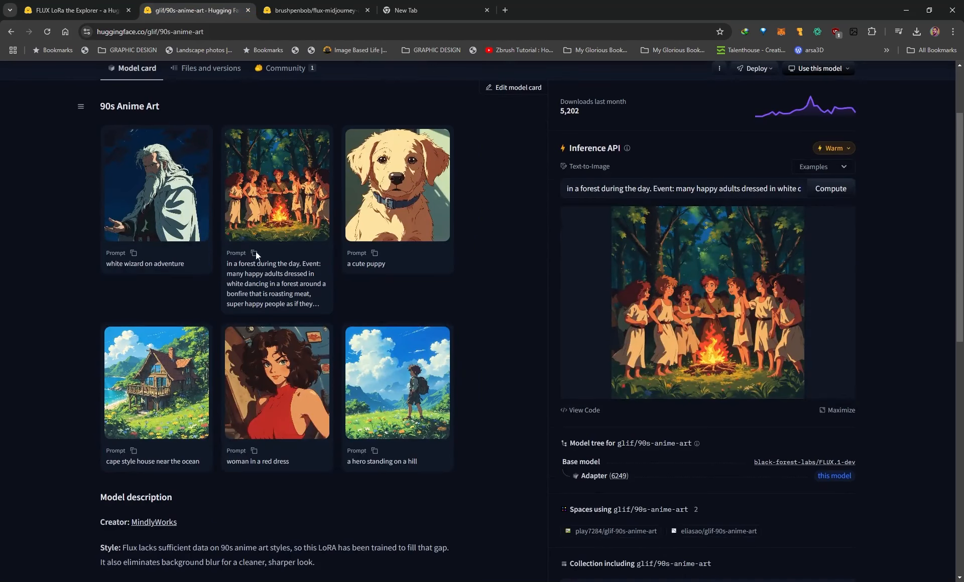
click(85, 9)
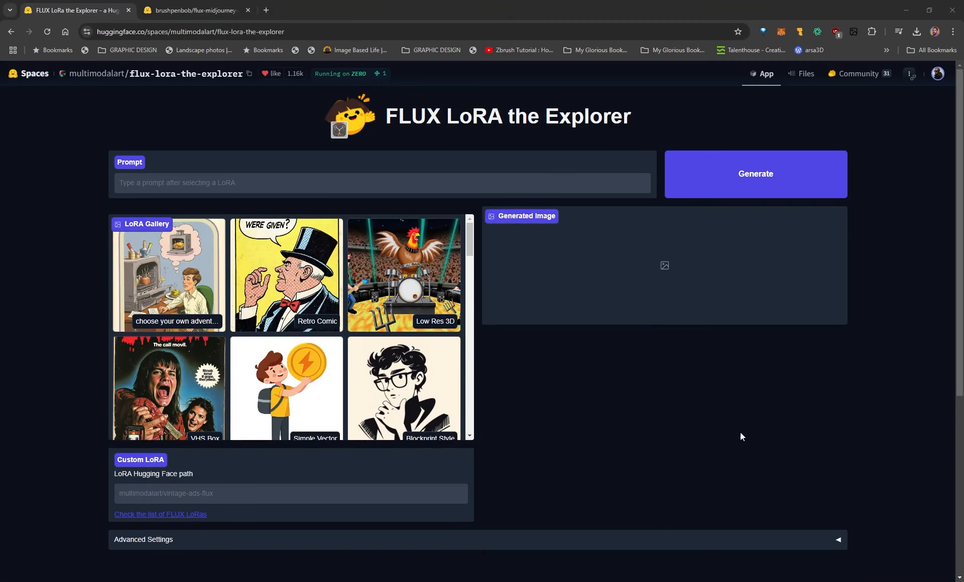
Expand the advanced settings and review the image size options, including the maximum width
scroll(734, 425, down, 2)
click(837, 442)
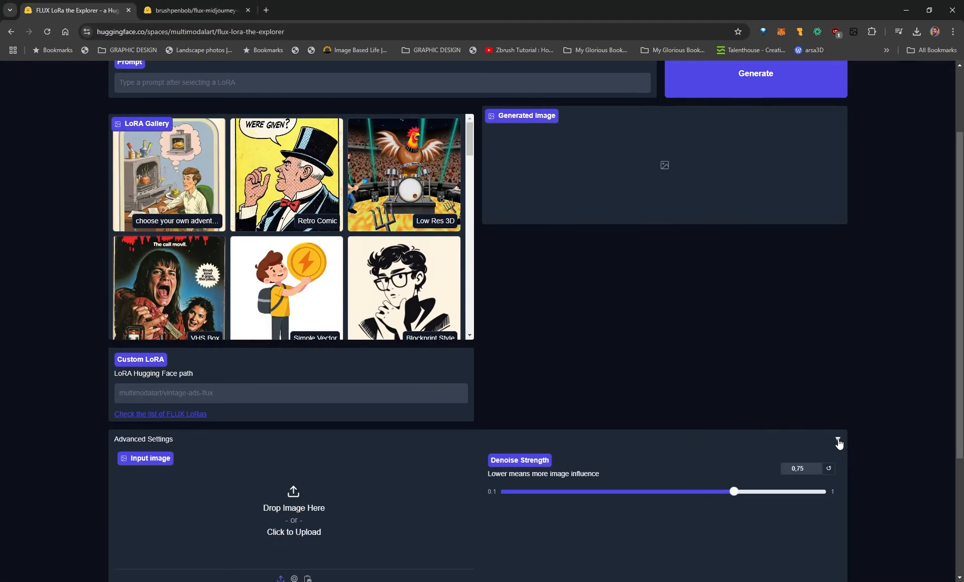
scroll(218, 502, down, 3)
scroll(224, 484, down, 1)
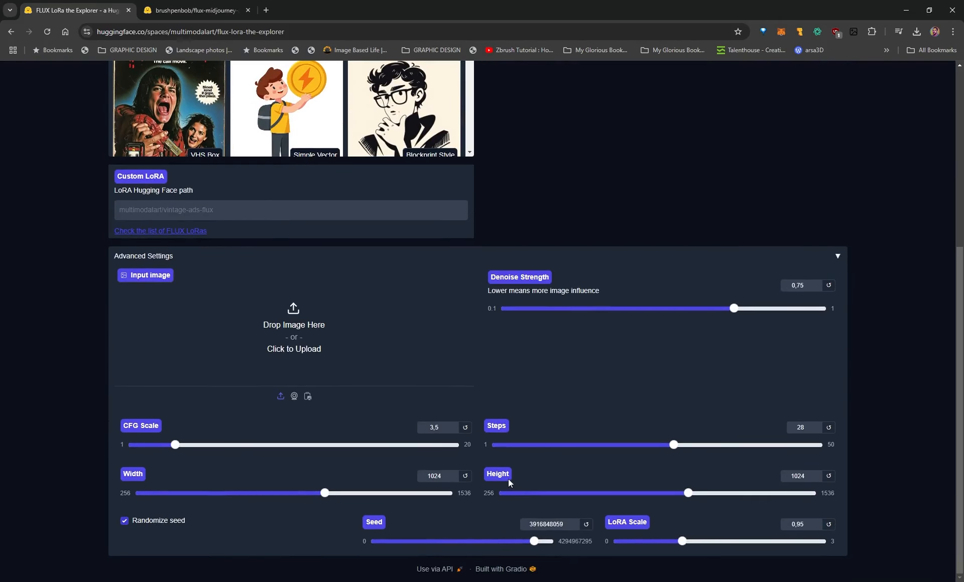
drag(459, 495, 468, 494)
drag(326, 495, 378, 494)
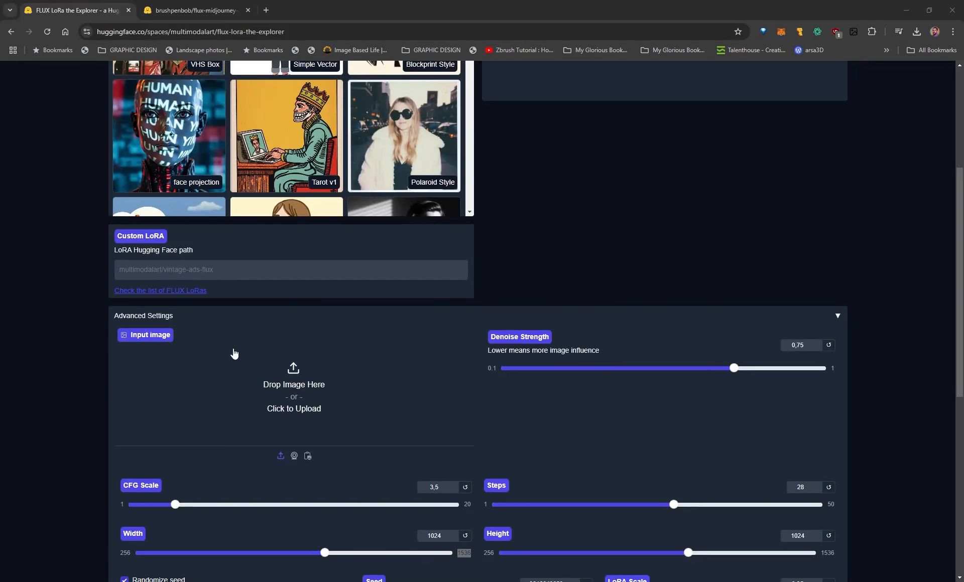
Load 00040-2082443003.png from the FLUX folder in File Explorer as the input image
drag(0, 136, 829, 135)
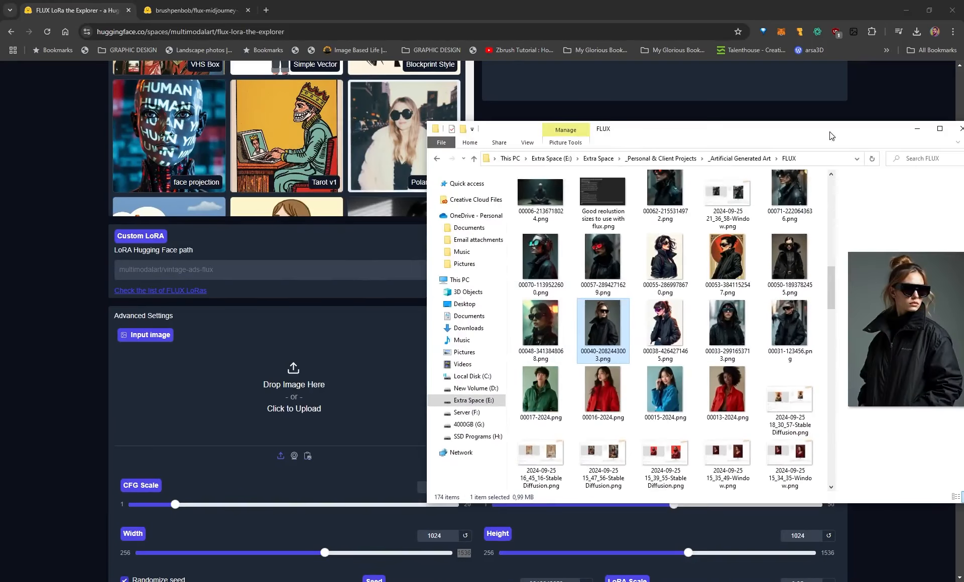
drag(604, 327, 300, 385)
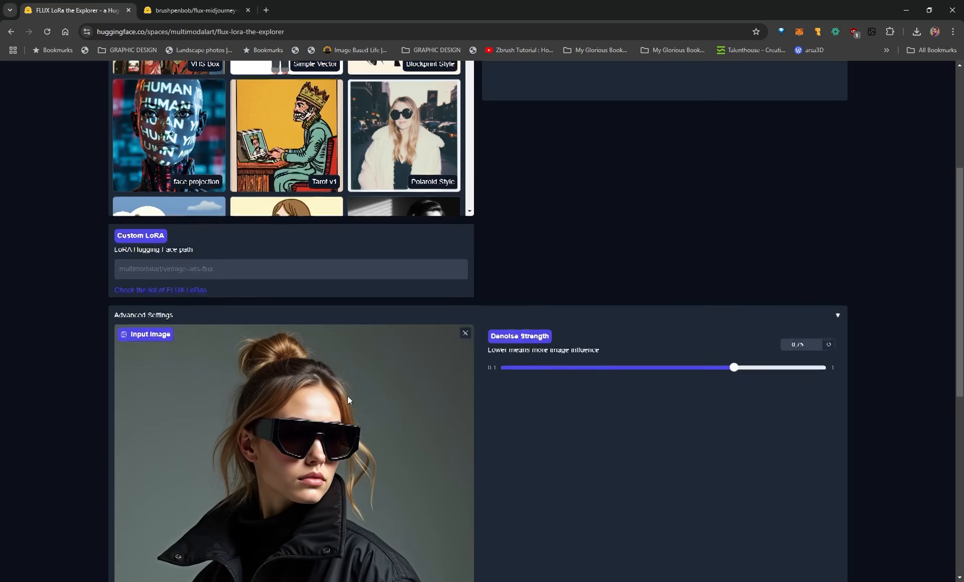
scroll(330, 350, down, 3)
scroll(330, 351, up, 2)
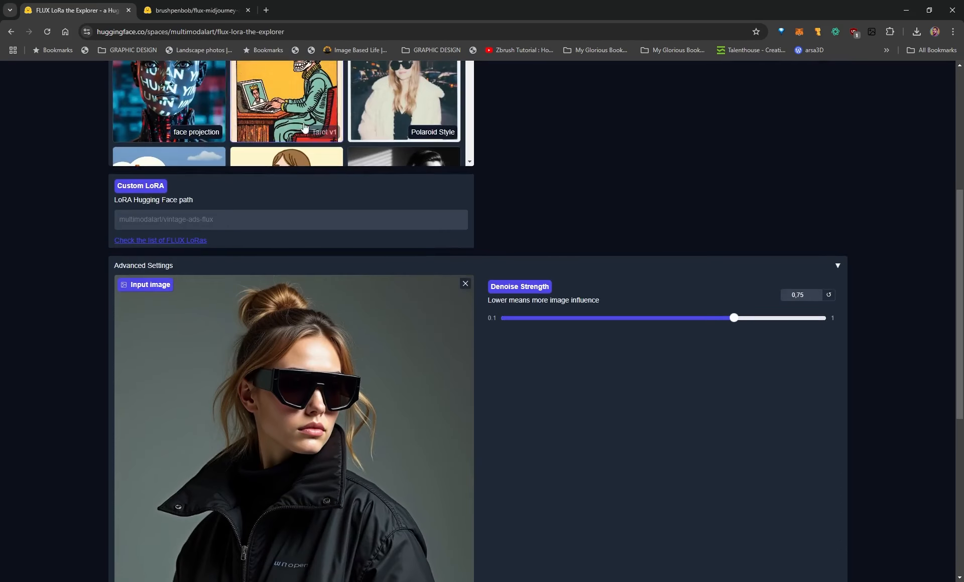
Examine the input image with the denoise strength and size settings, and compare it with the sample output imagevalue7.5.png
scroll(301, 352, down, 2)
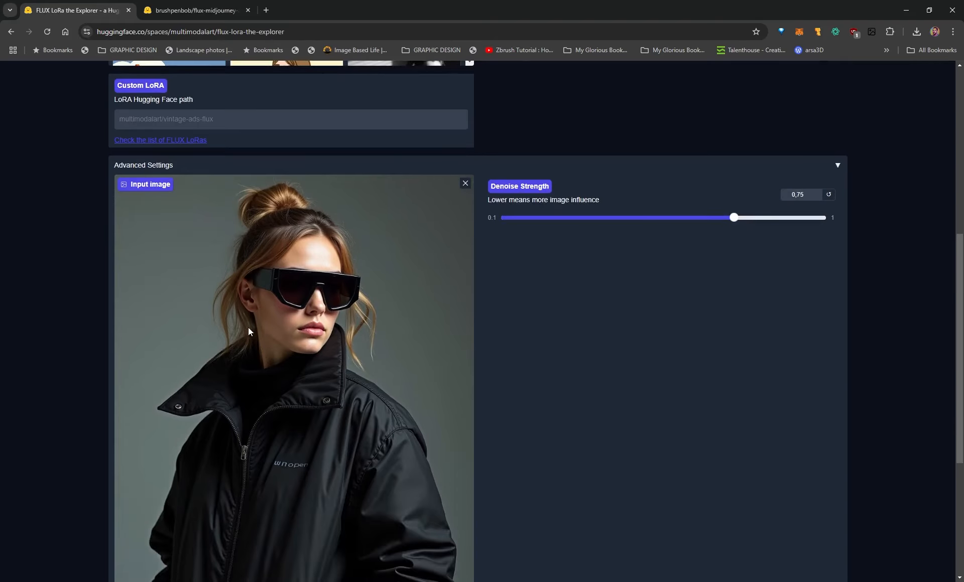
scroll(297, 331, down, 1)
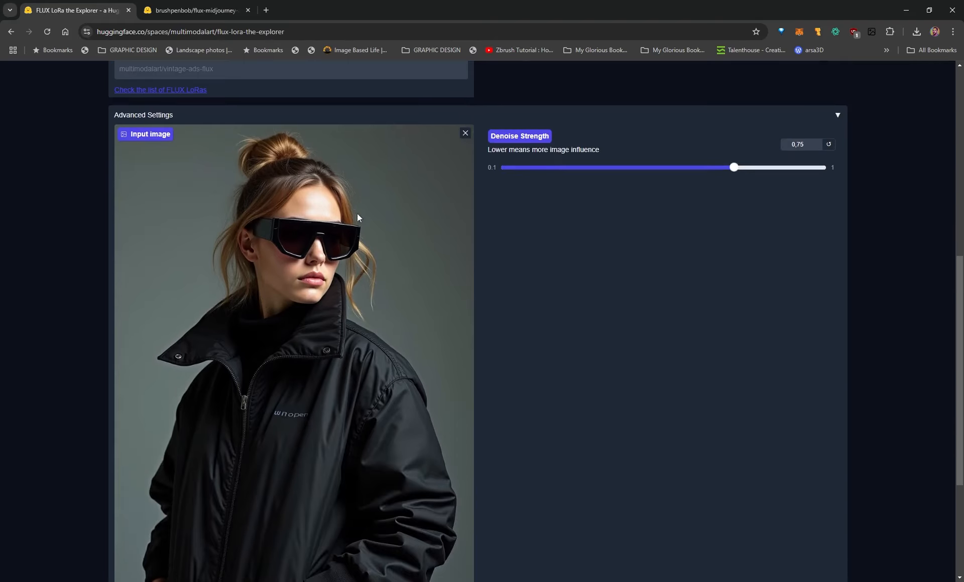
scroll(357, 163, down, 1)
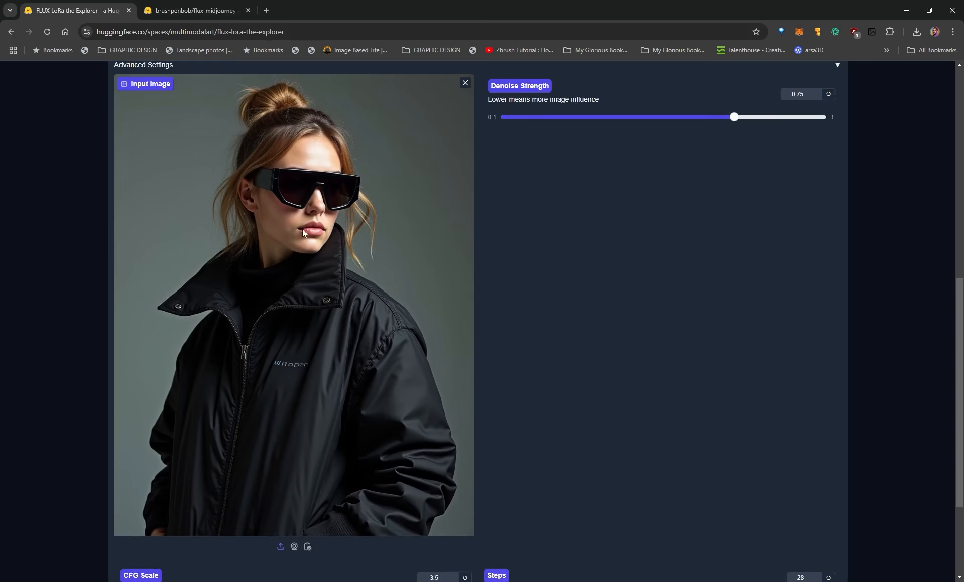
scroll(361, 401, up, 4)
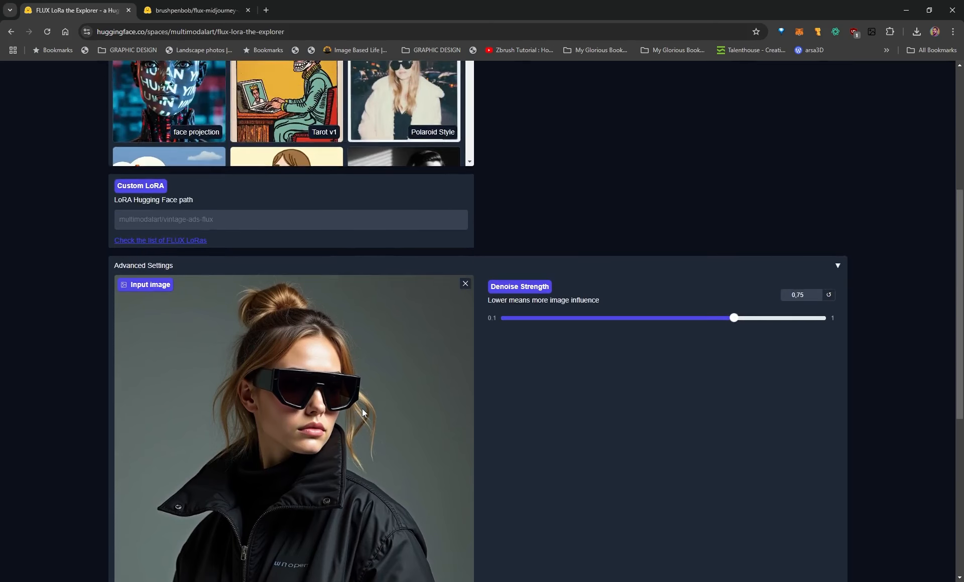
scroll(362, 410, down, 3)
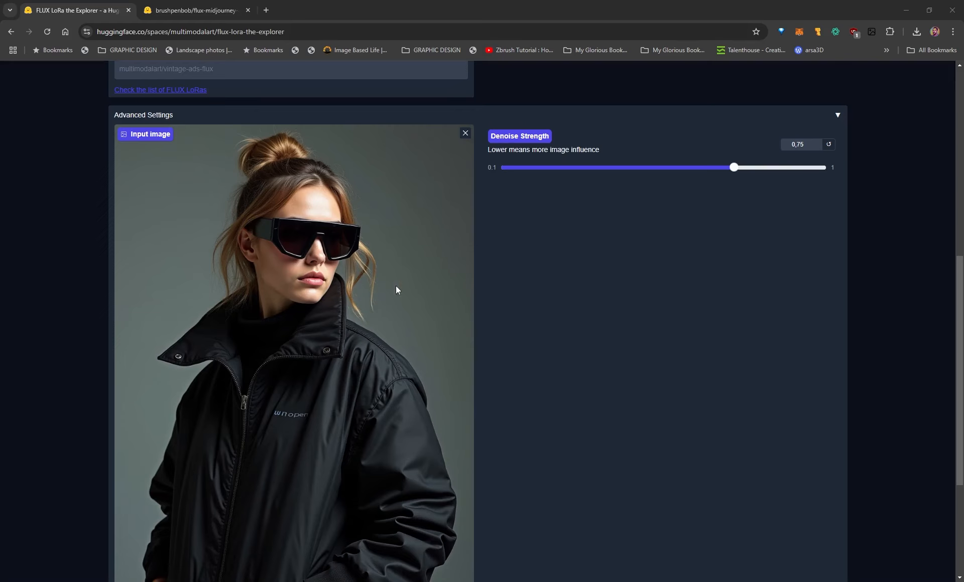
scroll(396, 290, down, 4)
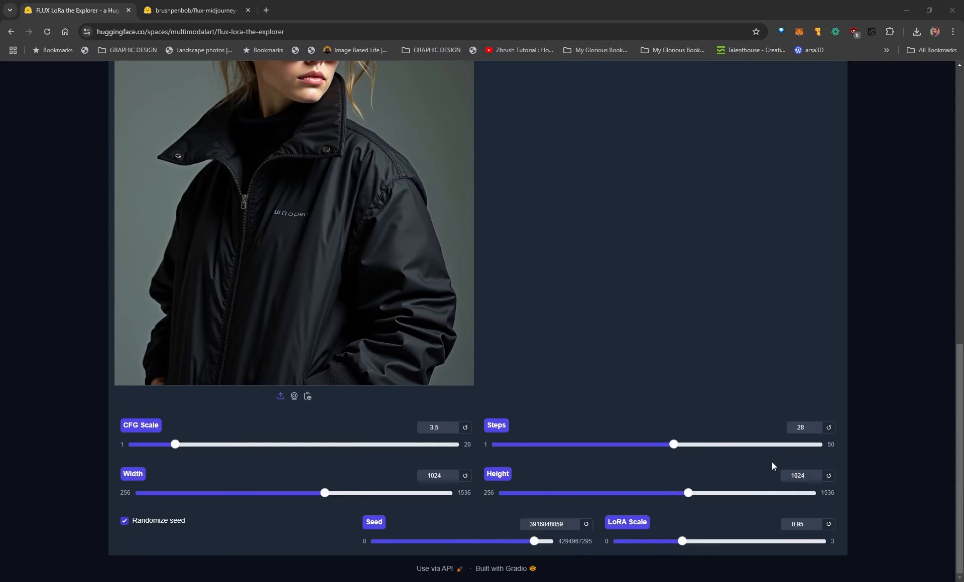
scroll(507, 432, up, 3)
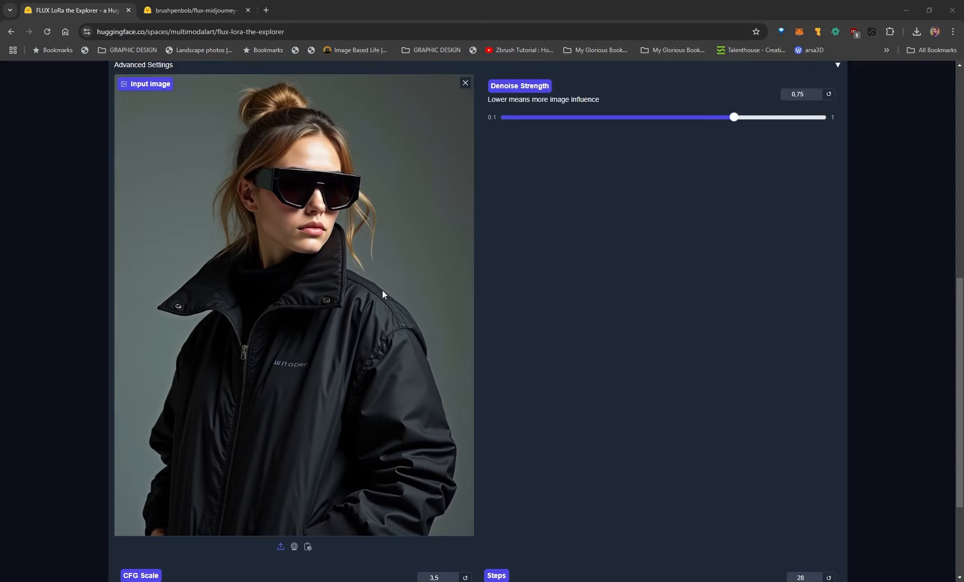
drag(0, 91, 692, 81)
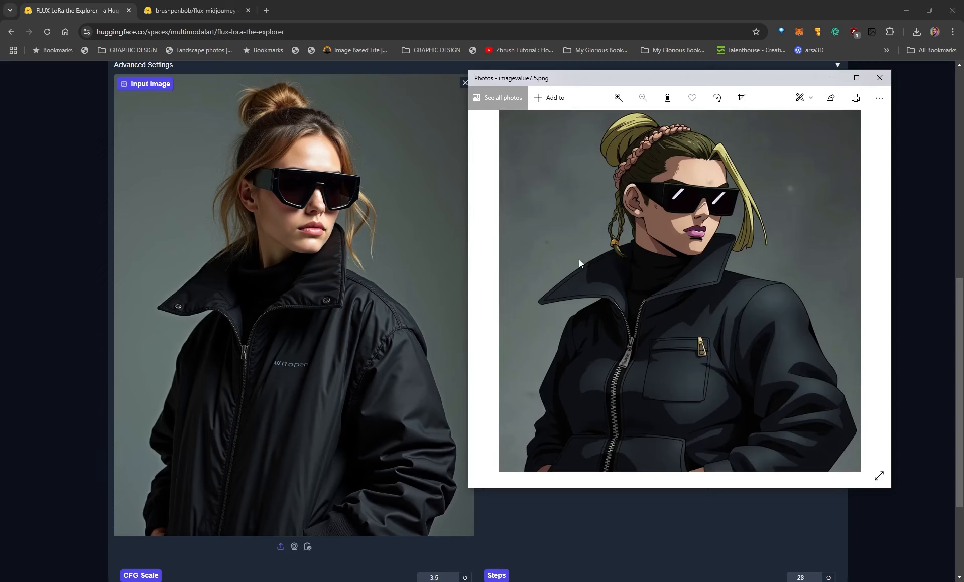
drag(677, 76, 0, 96)
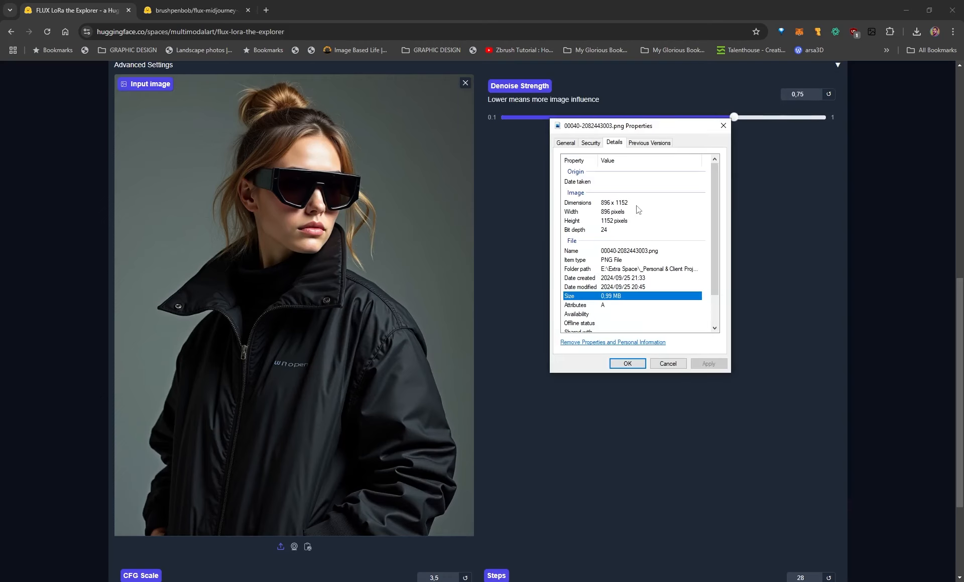
Set the output width to 896 and the height to 1152 to match the input image's dimensions
scroll(505, 398, down, 3)
double_click(437, 475)
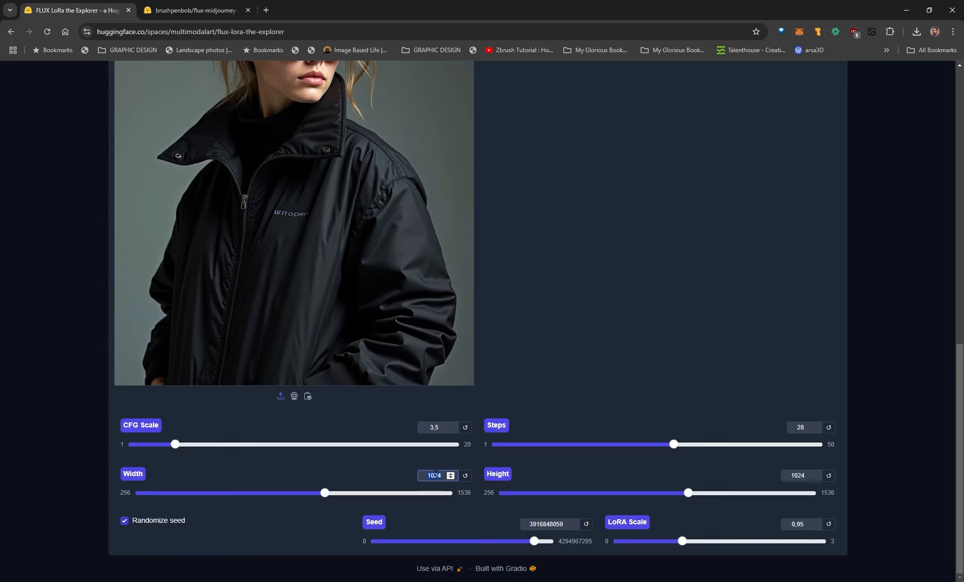
text(896)
double_click(801, 476)
text(1152)
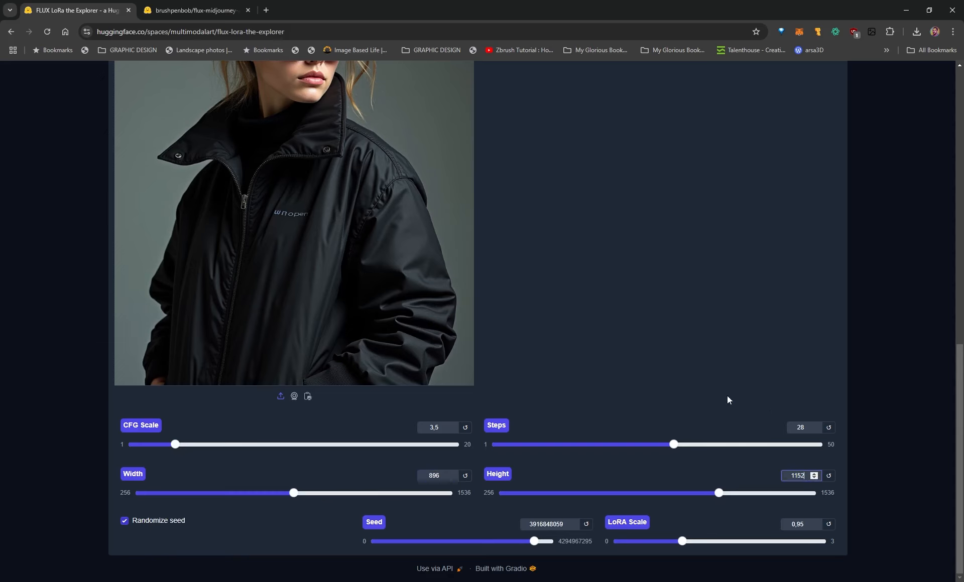
Compare the input image with the sample output imaghe.png, check the JoJo Style LoRA and the size settings, and close the sample
scroll(502, 341, up, 3)
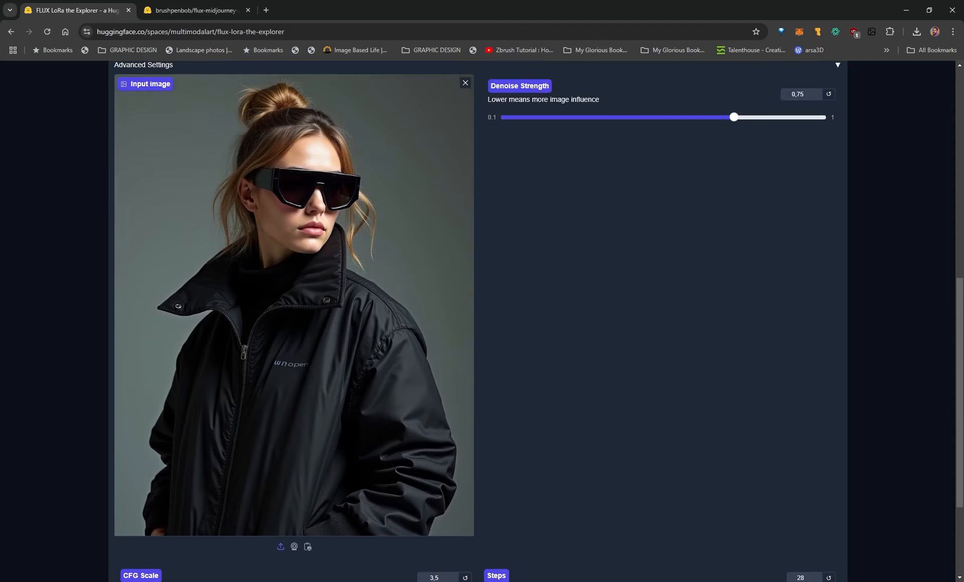
drag(392, 78, 598, 70)
drag(762, 401, 889, 519)
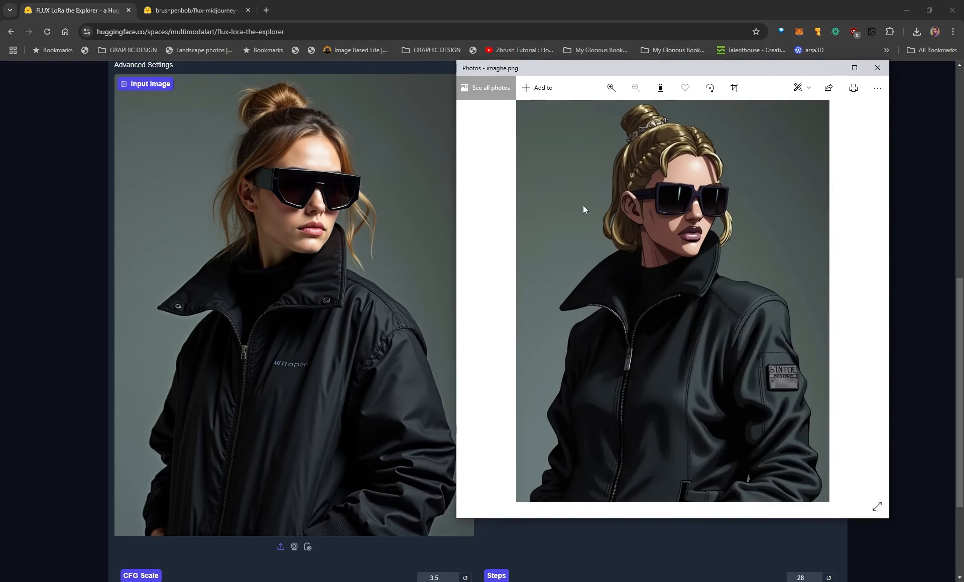
scroll(209, 211, up, 9)
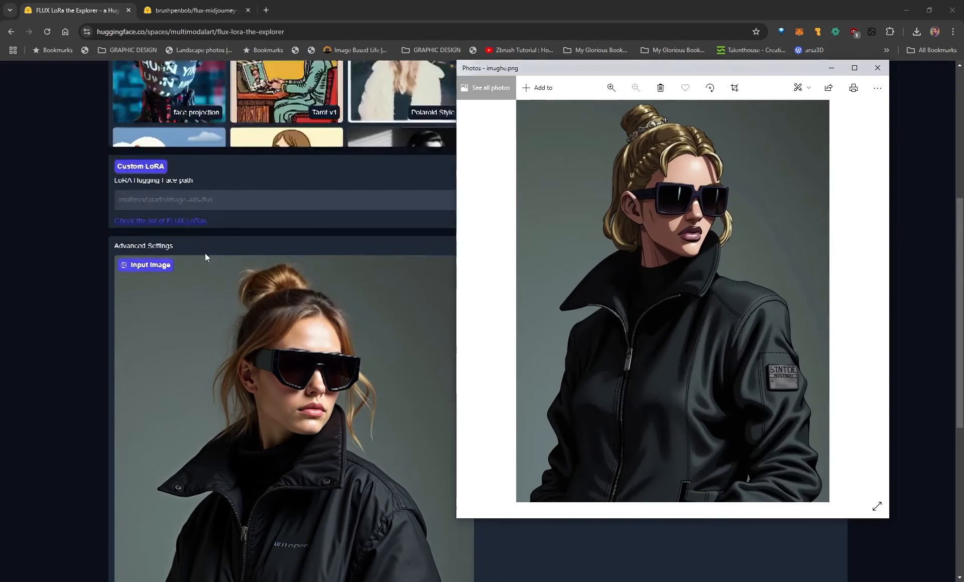
scroll(303, 318, down, 3)
scroll(303, 319, down, 3)
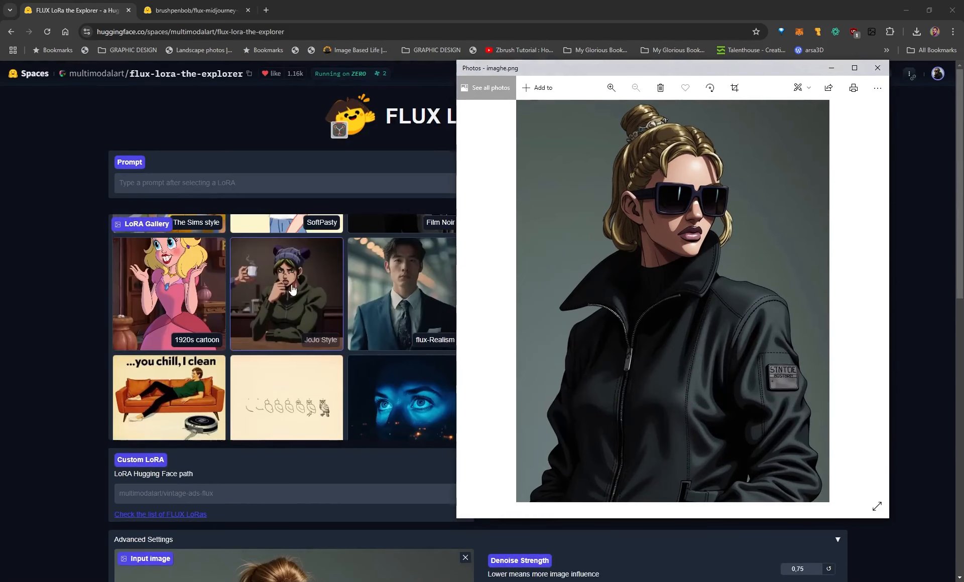
scroll(303, 416, down, 7)
scroll(304, 417, down, 2)
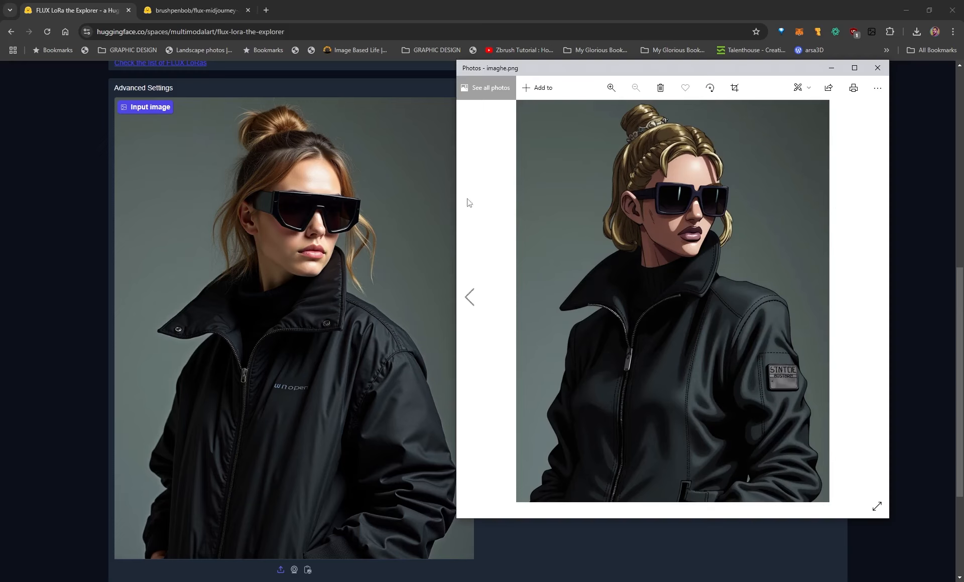
scroll(338, 417, down, 3)
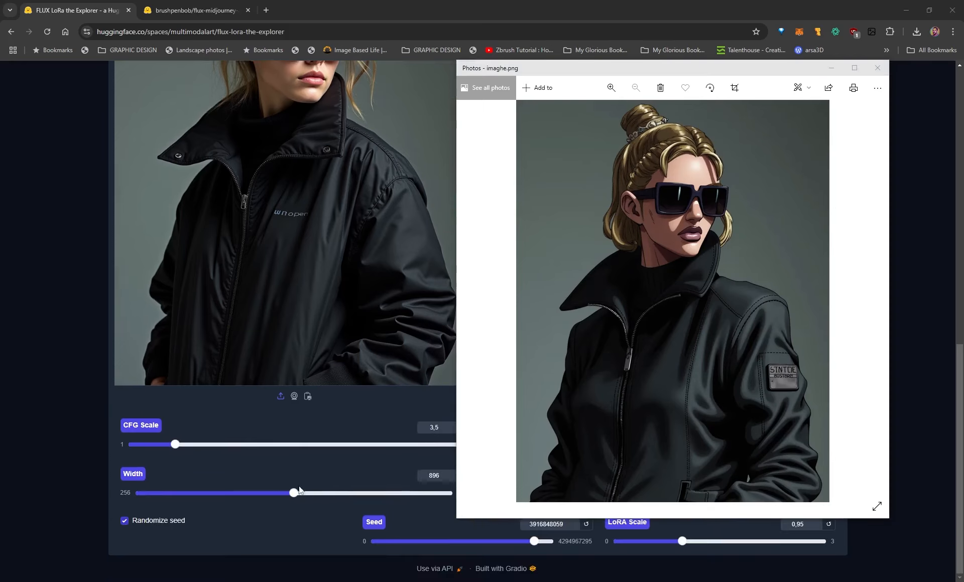
click(877, 68)
Enter the prompt "A woman wearing a black jacket and sunglasses" and select the JoJo Style LoRA from the gallery
scroll(413, 68, up, 2)
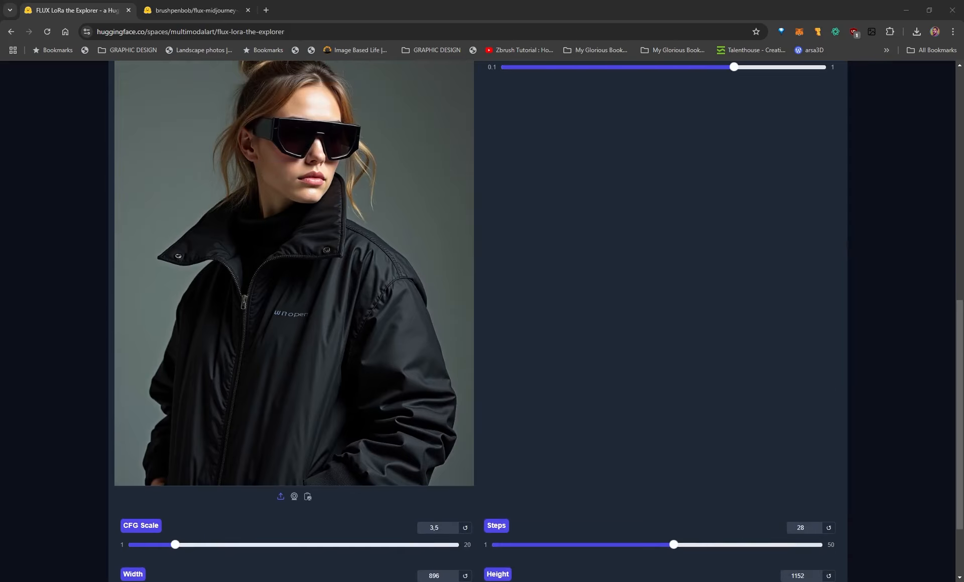
scroll(584, 333, up, 2)
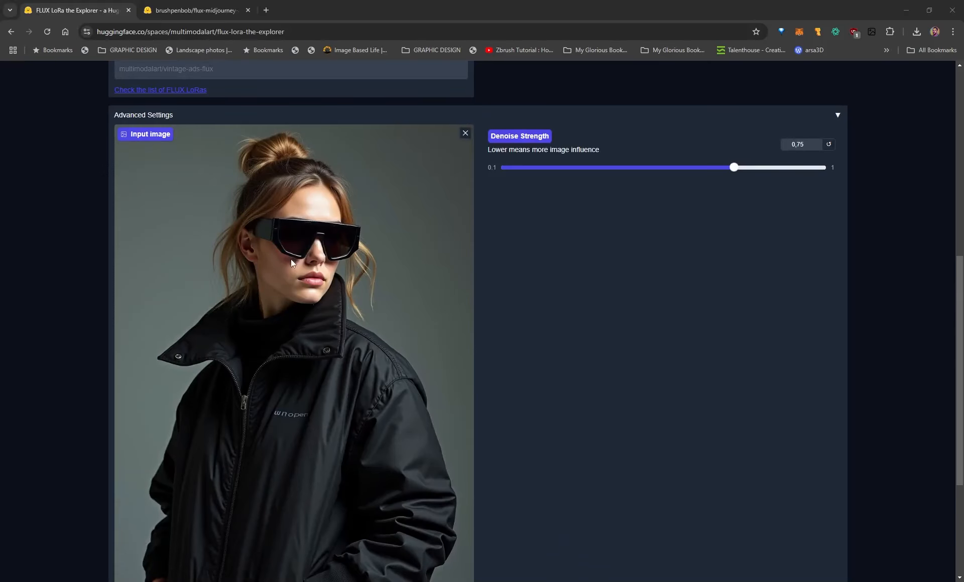
scroll(298, 224, up, 7)
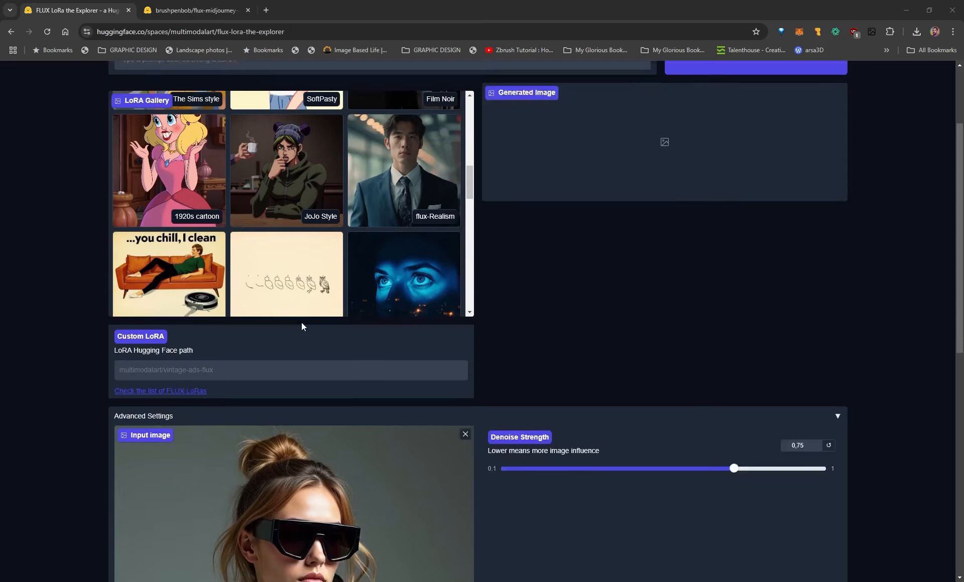
click(154, 109)
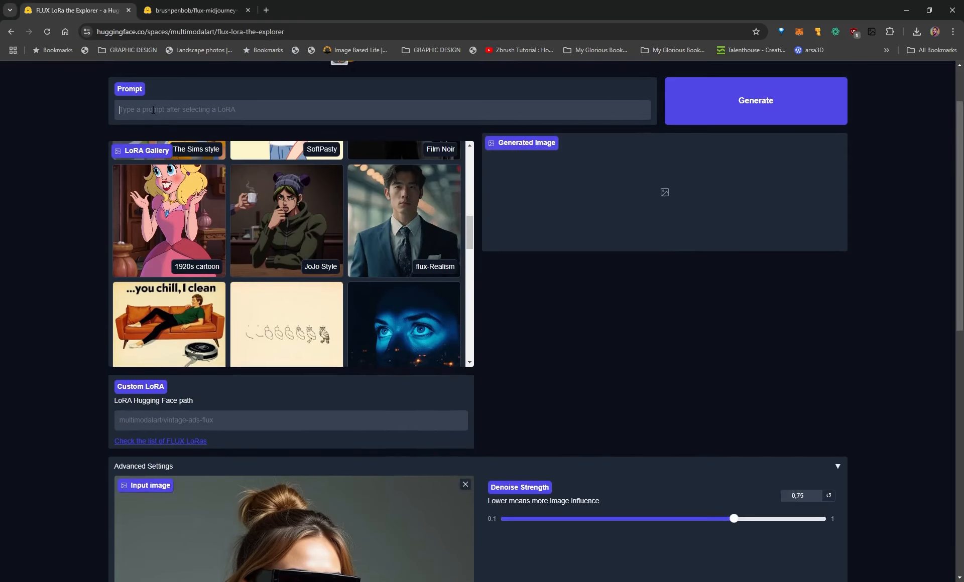
text(A woman wearing a black)
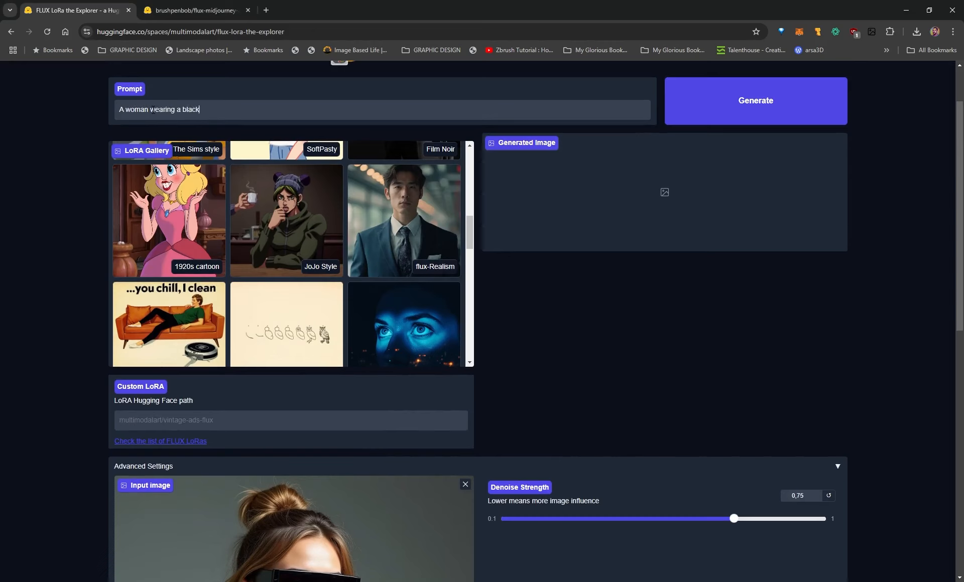
text( jacket and sunglasses)
click(293, 212)
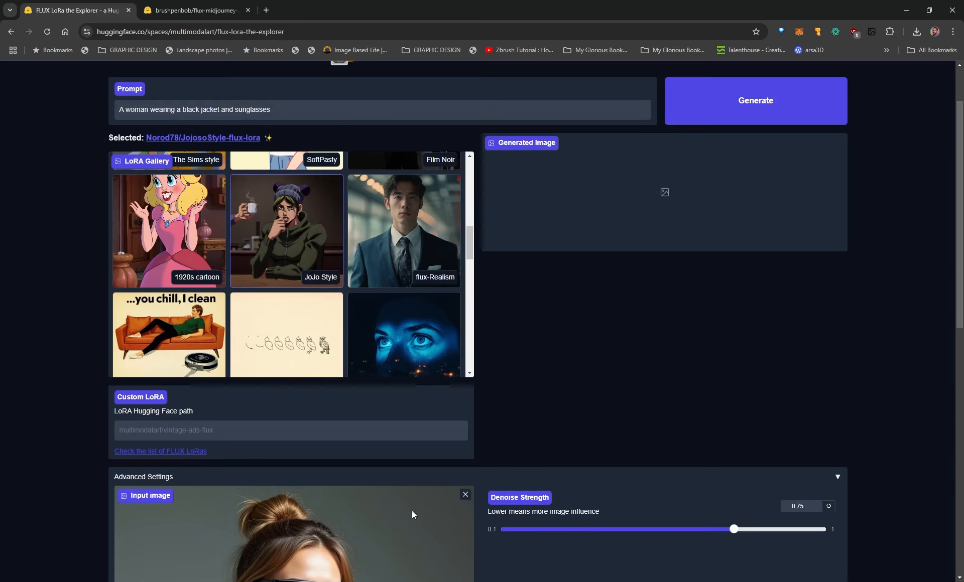
Review the input image, denoise strength, CFG scale, steps, size and LoRA scale settings before generating
scroll(653, 321, down, 1)
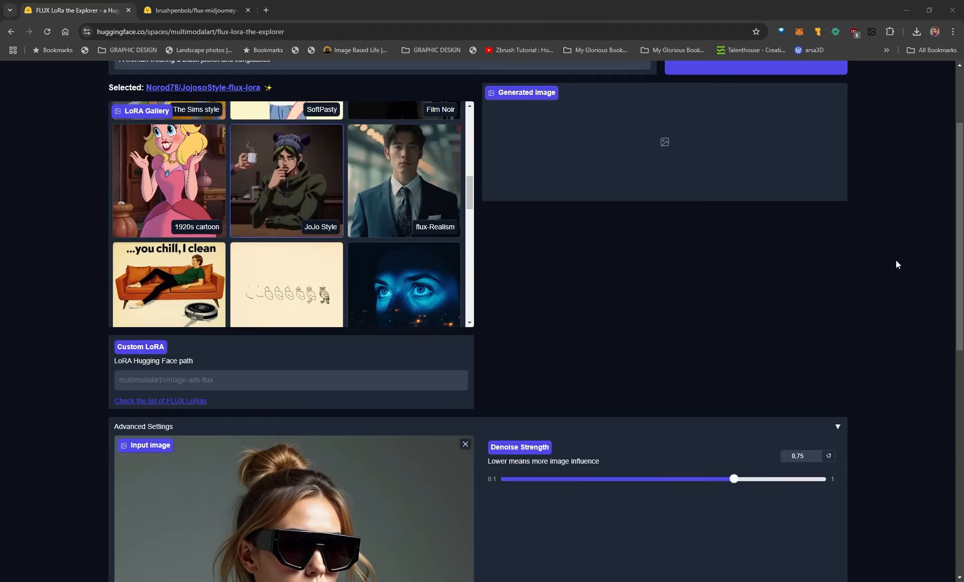
scroll(753, 150, up, 2)
scroll(739, 416, down, 6)
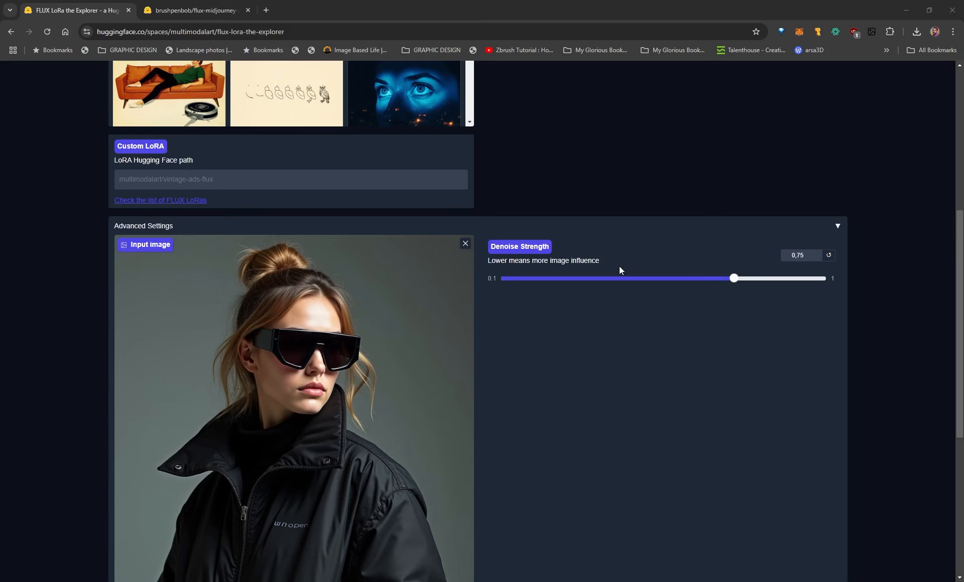
scroll(651, 310, down, 2)
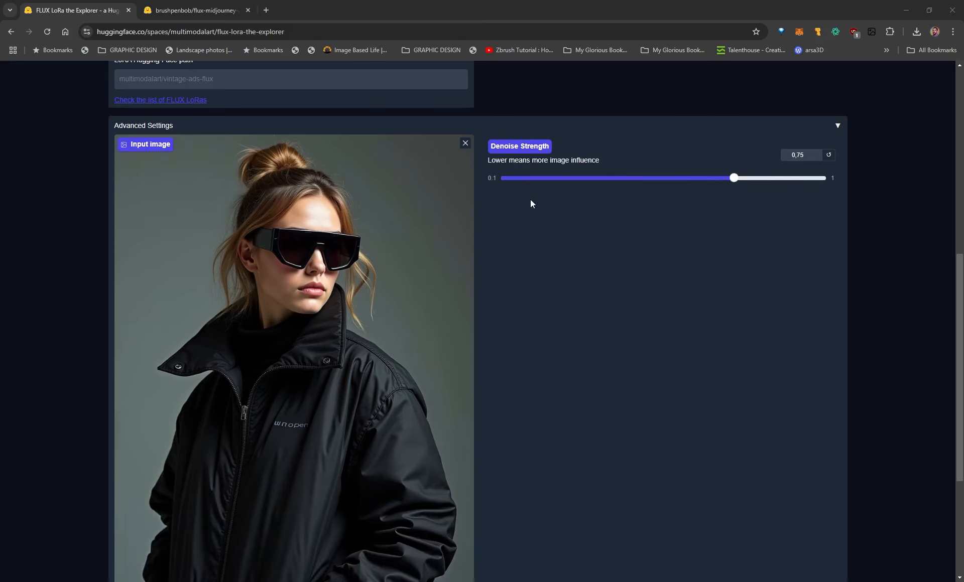
scroll(612, 321, down, 4)
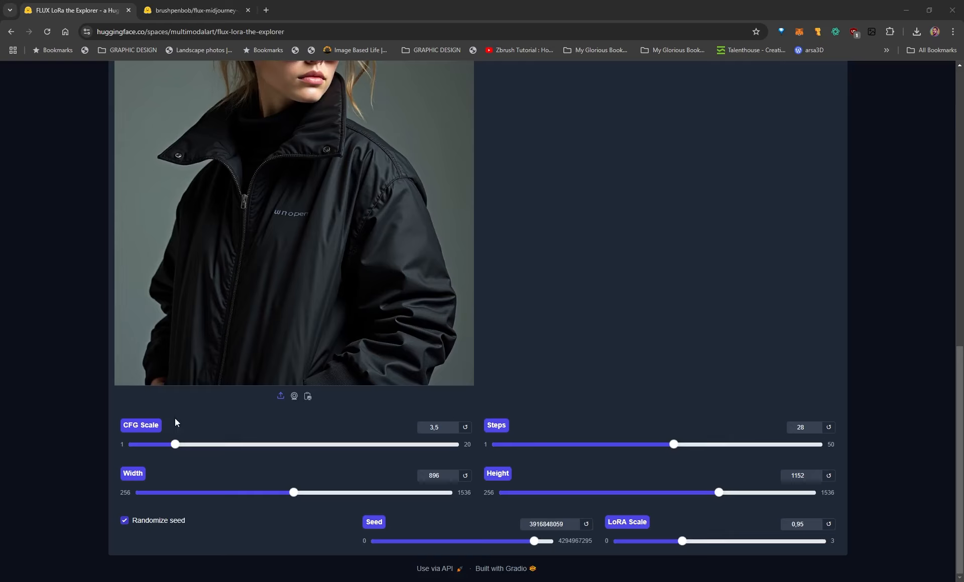
scroll(658, 318, up, 4)
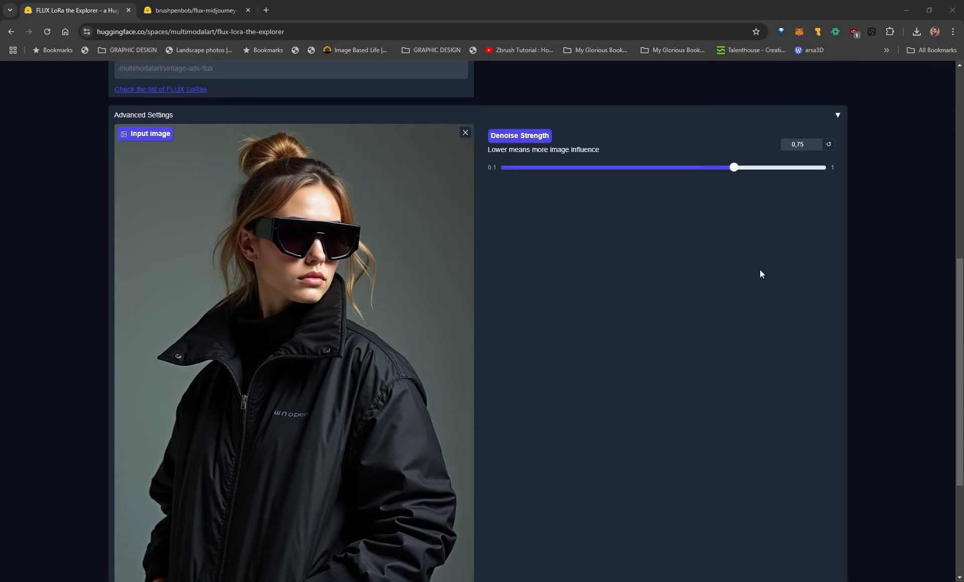
Enlarge DENOISE VALUE.png in Photos and compare how the denoising strength values affect the image output
scroll(602, 250, down, 1)
scroll(601, 250, up, 1)
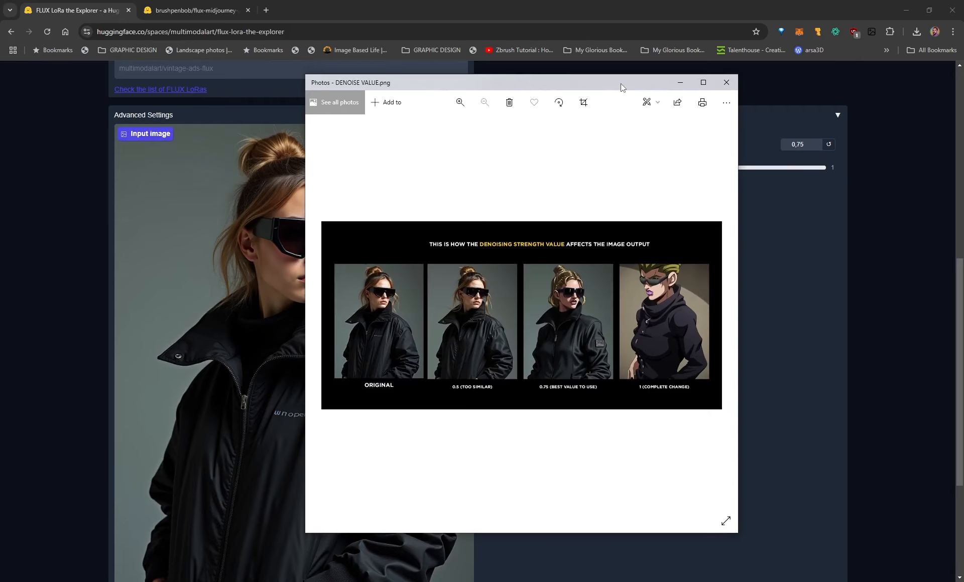
double_click(621, 84)
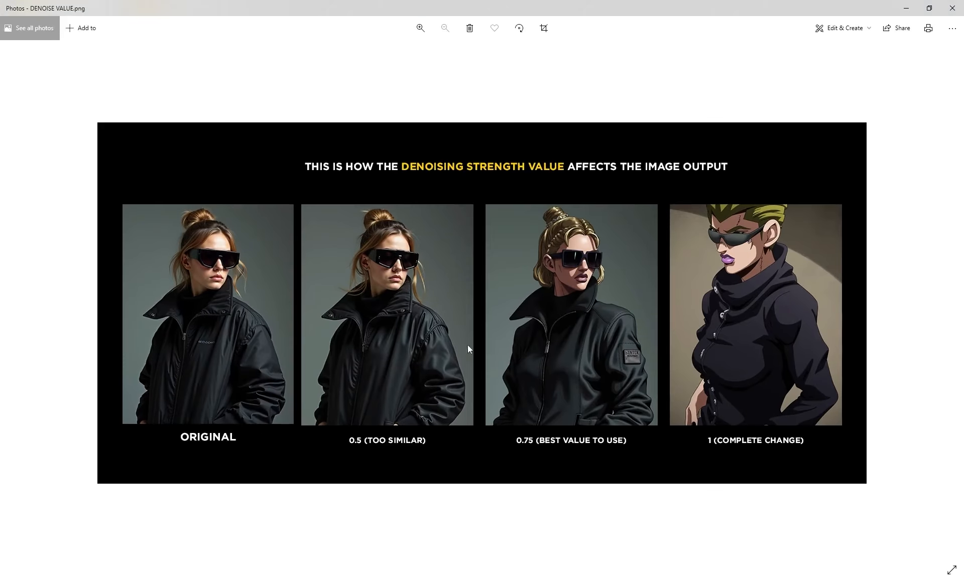
scroll(600, 393, up, 2)
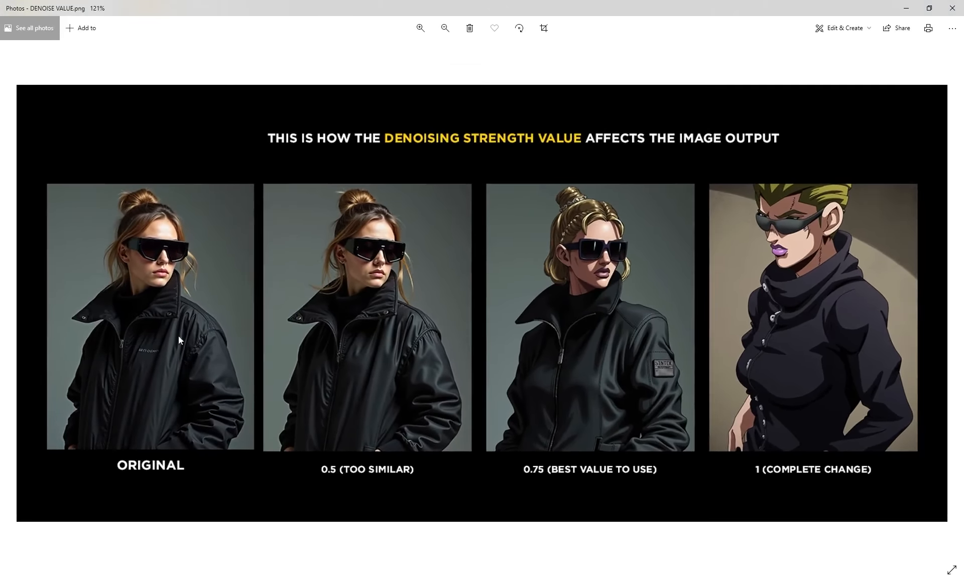